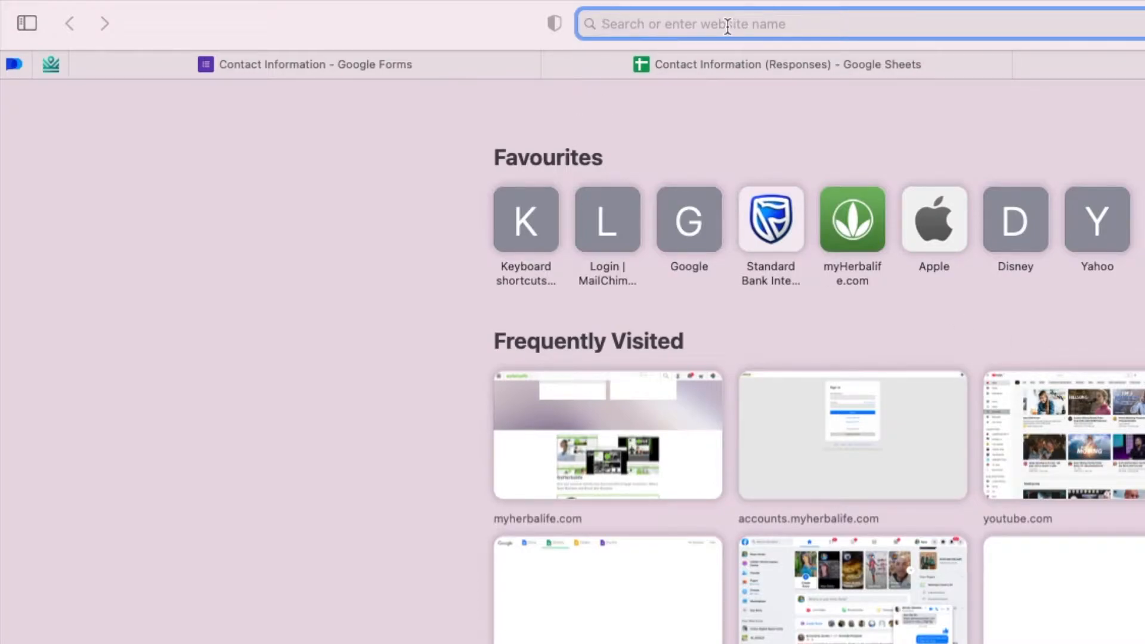
Step: Search the web for 'google form' and follow the personal-use Google Forms page to the Forms home
type("gogl")
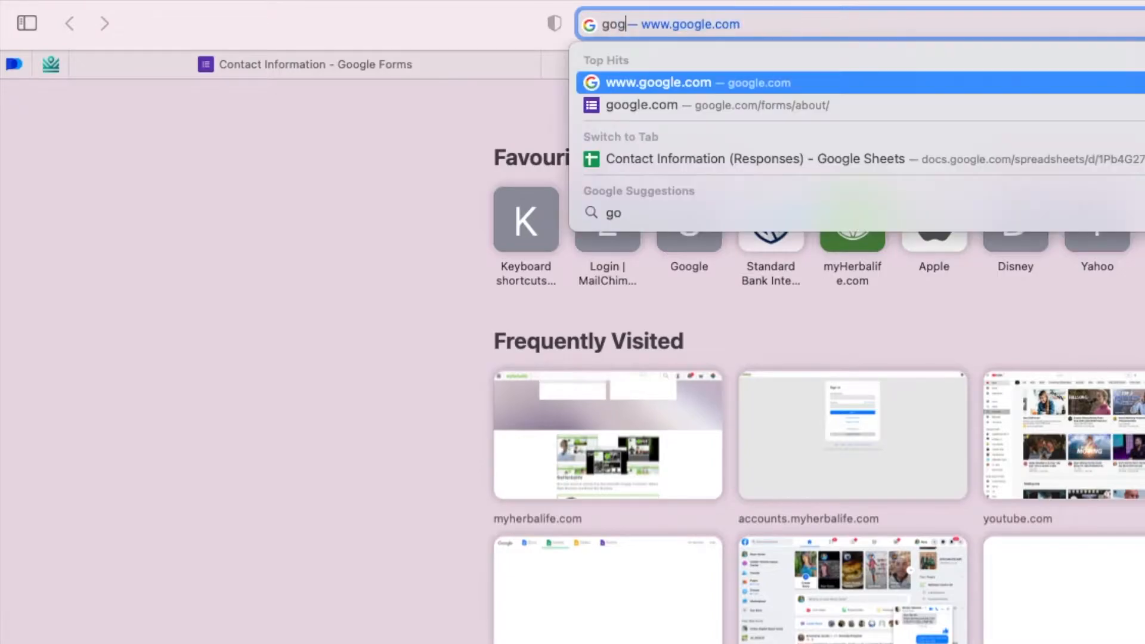
key("BackSpace")
key("BackSpace")
type("ogle form")
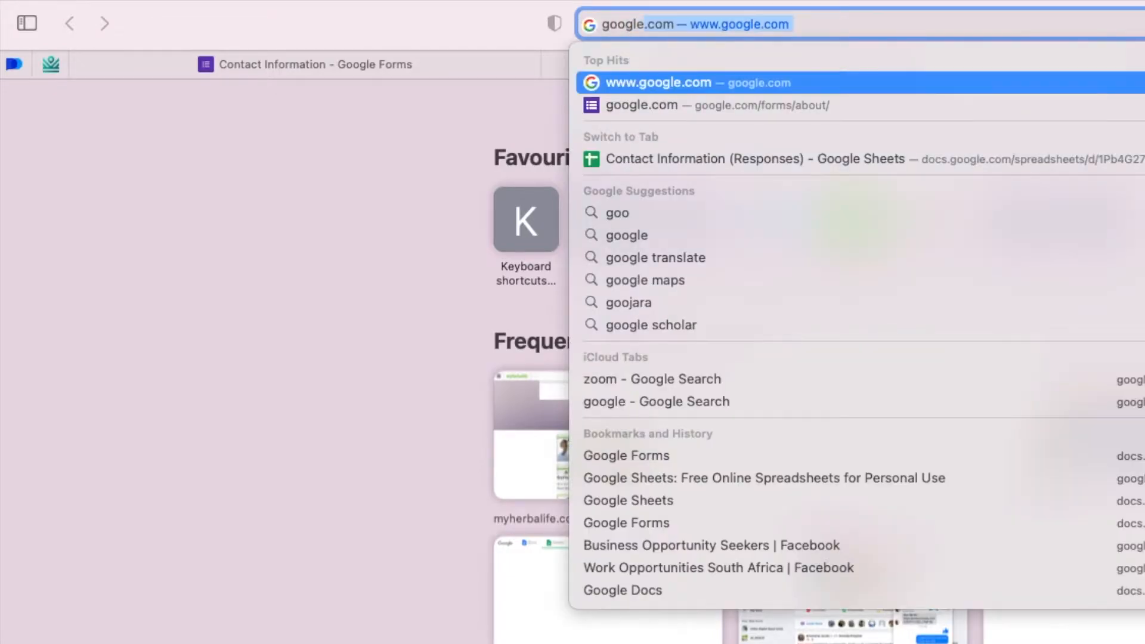
key("Escape")
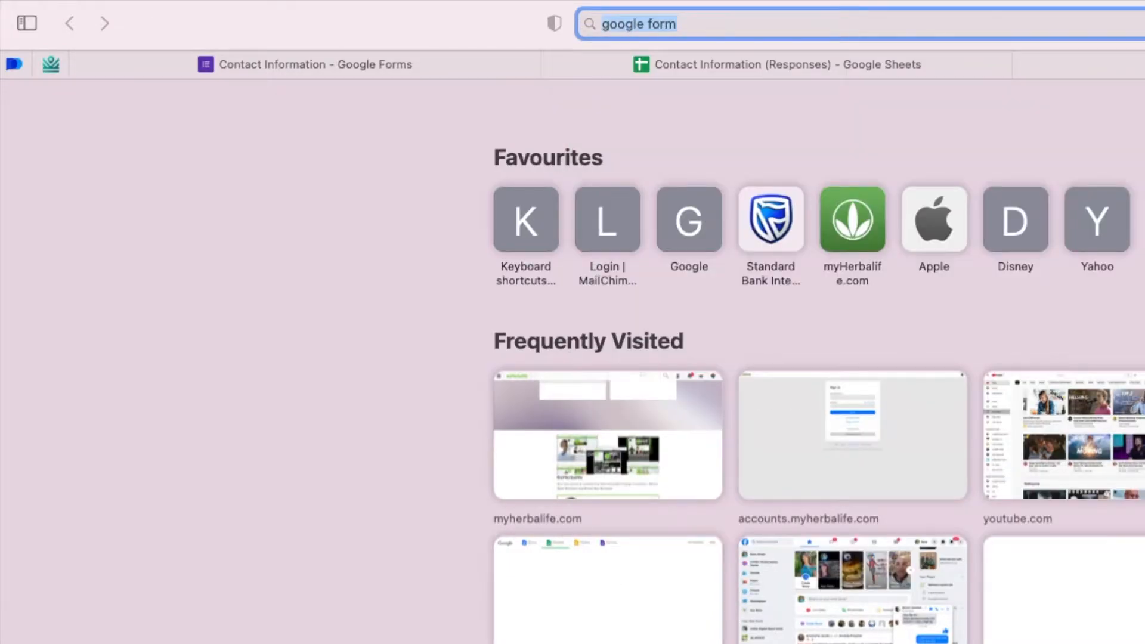
key("Return")
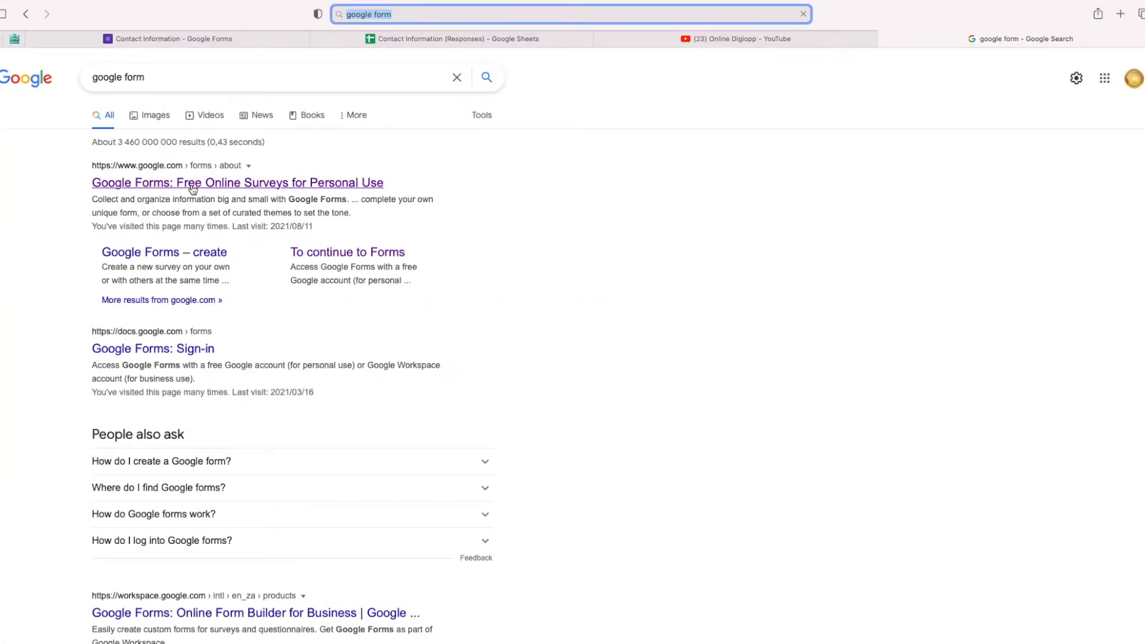
left_click(193, 188)
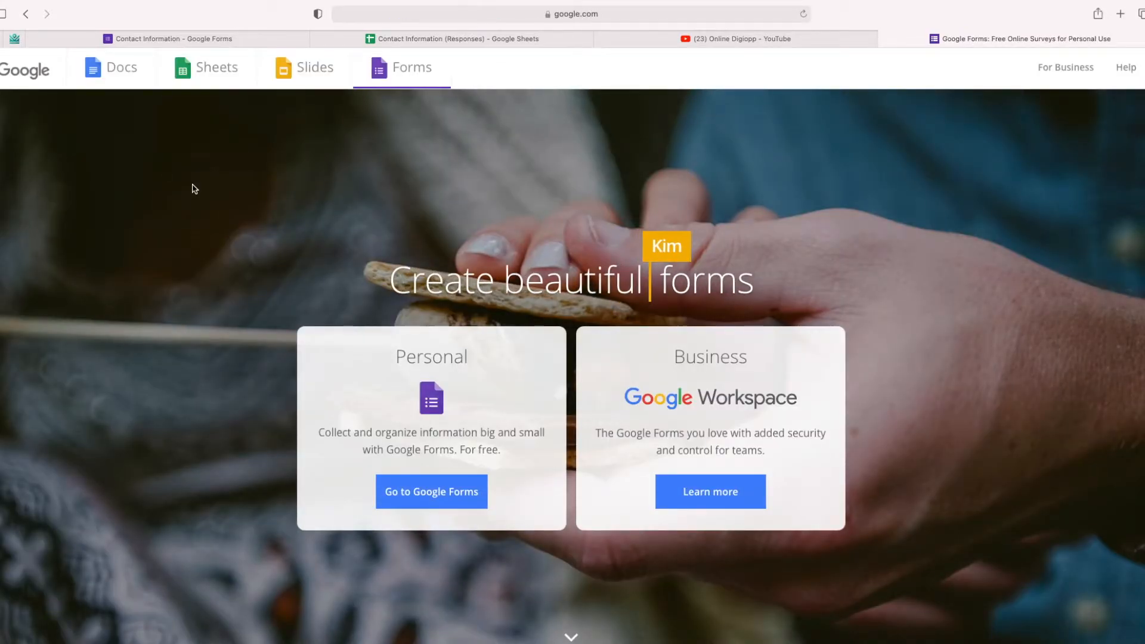
left_click(427, 499)
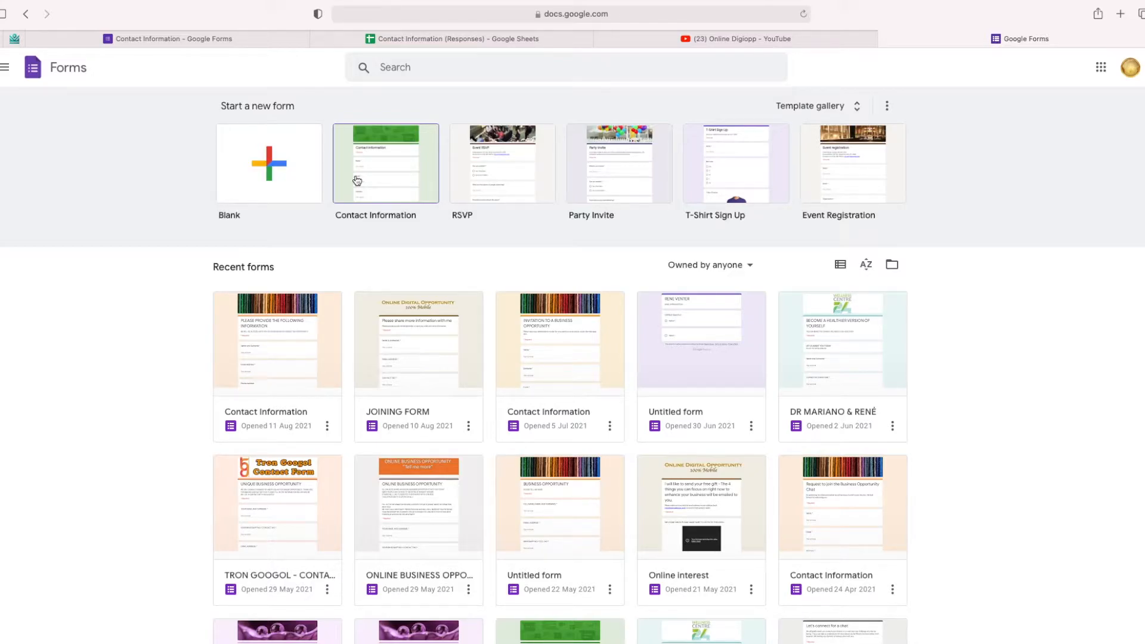
Step: Start a new form from the Contact Information template
left_click(386, 185)
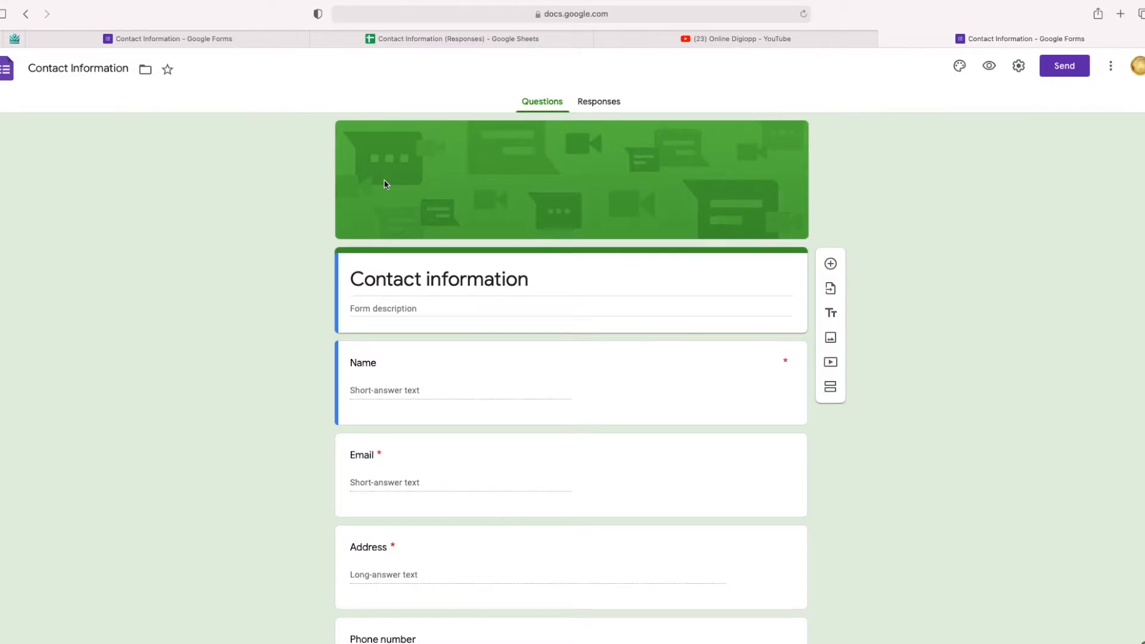
Step: Retitle the form 'Please provide your contact information'
left_click(352, 279)
left_click(351, 279)
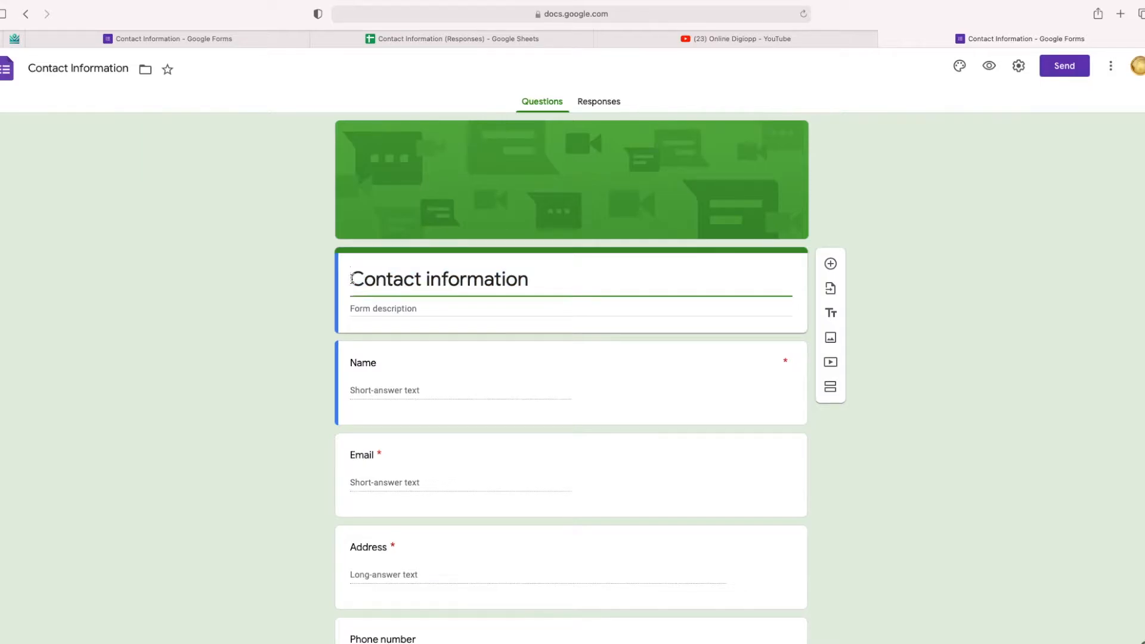
type("Please pro")
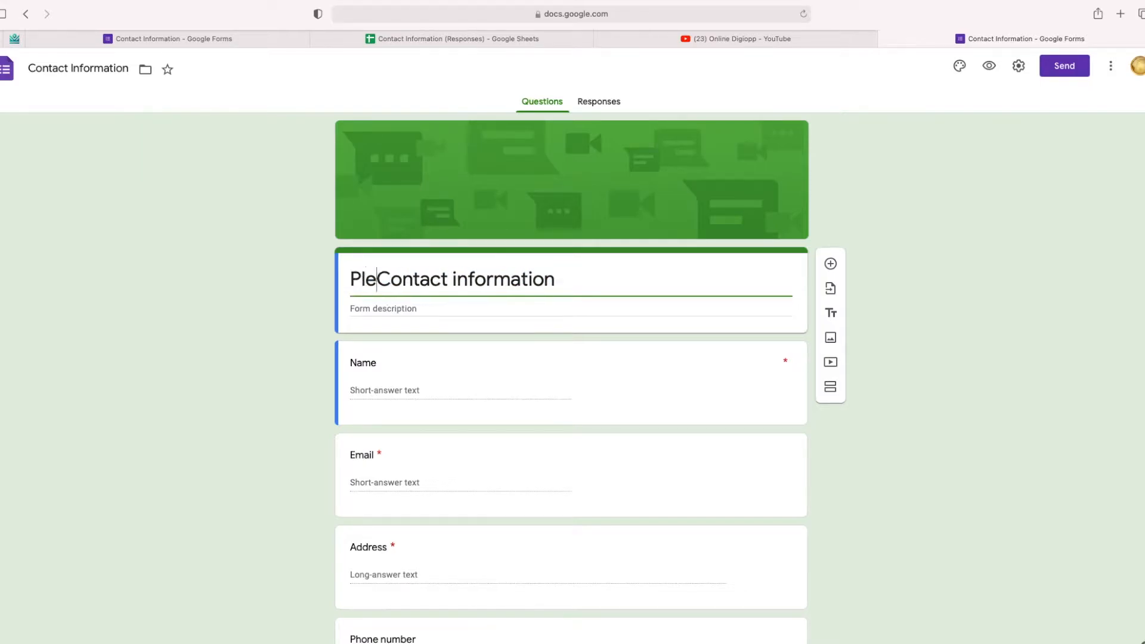
type("v")
key("BackSpace")
key("BackSpace")
key("BackSpace")
type("provide  your")
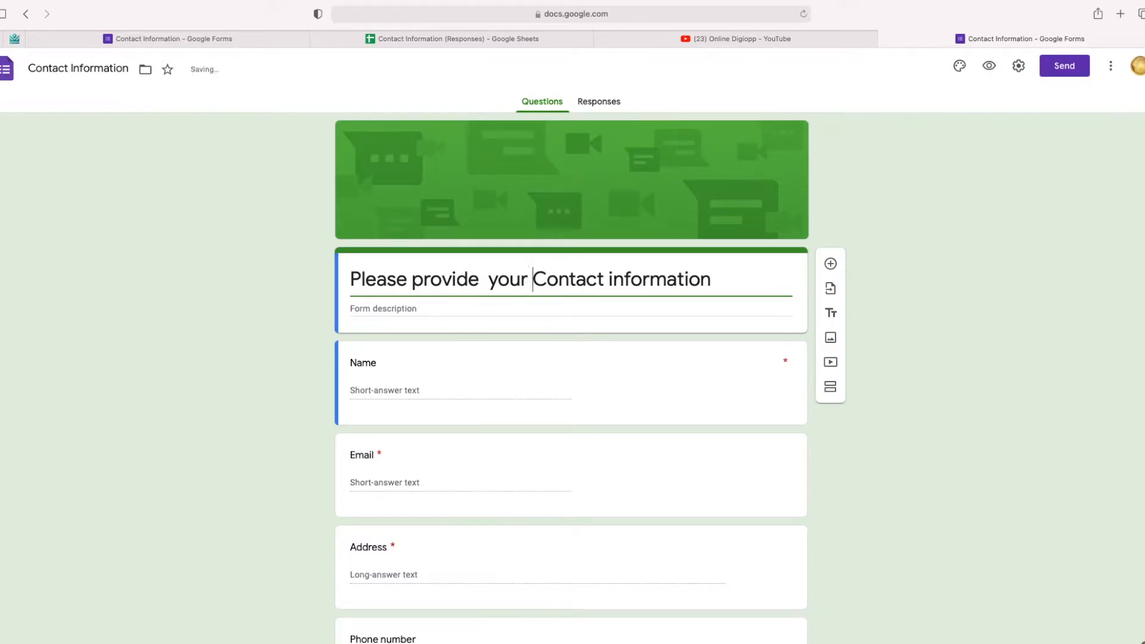
key("Delete")
type("c")
Step: Add a description saying you will be in touch shortly once the information is submitted
left_click(352, 306)
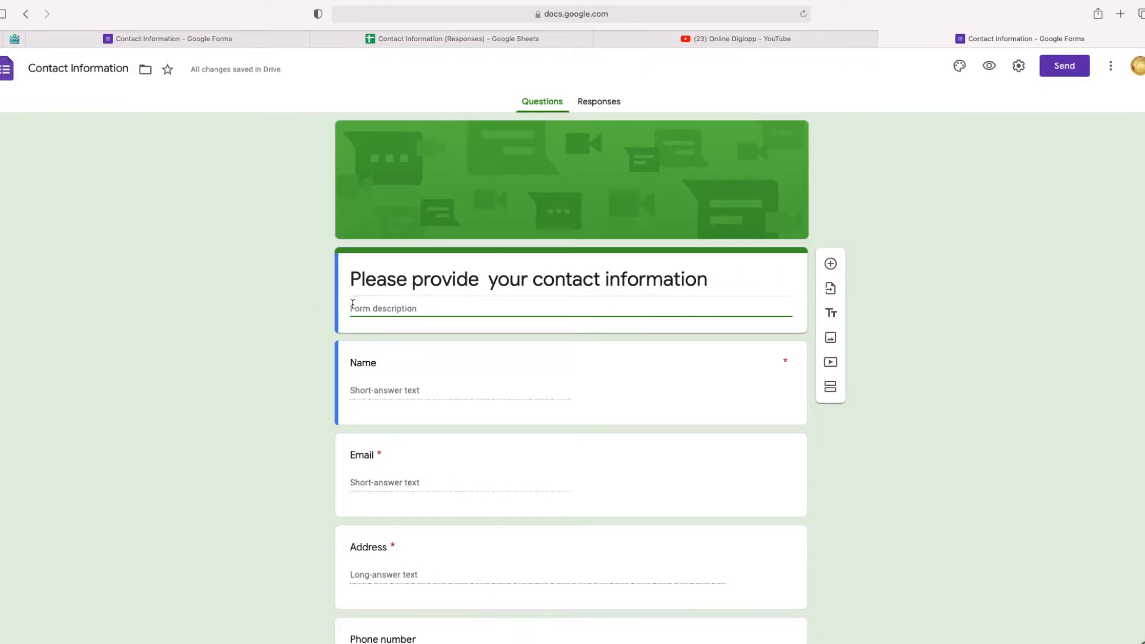
type("We wil")
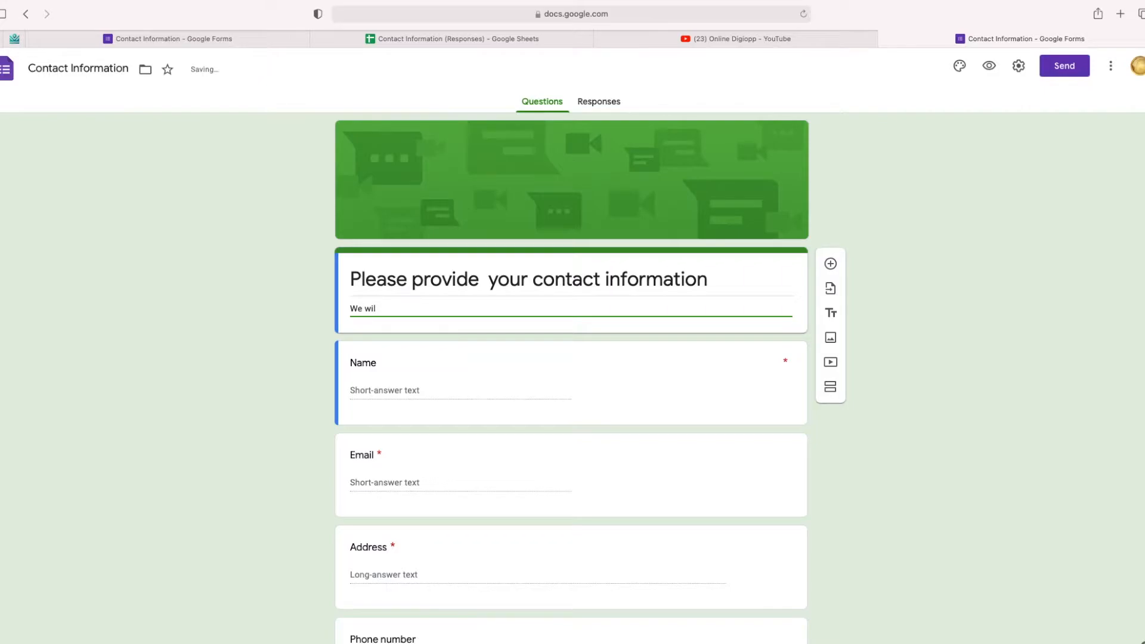
key("BackSpace")
type("l be in toch")
key("BackSpace")
key("BackSpace")
type("uch with you shorlty")
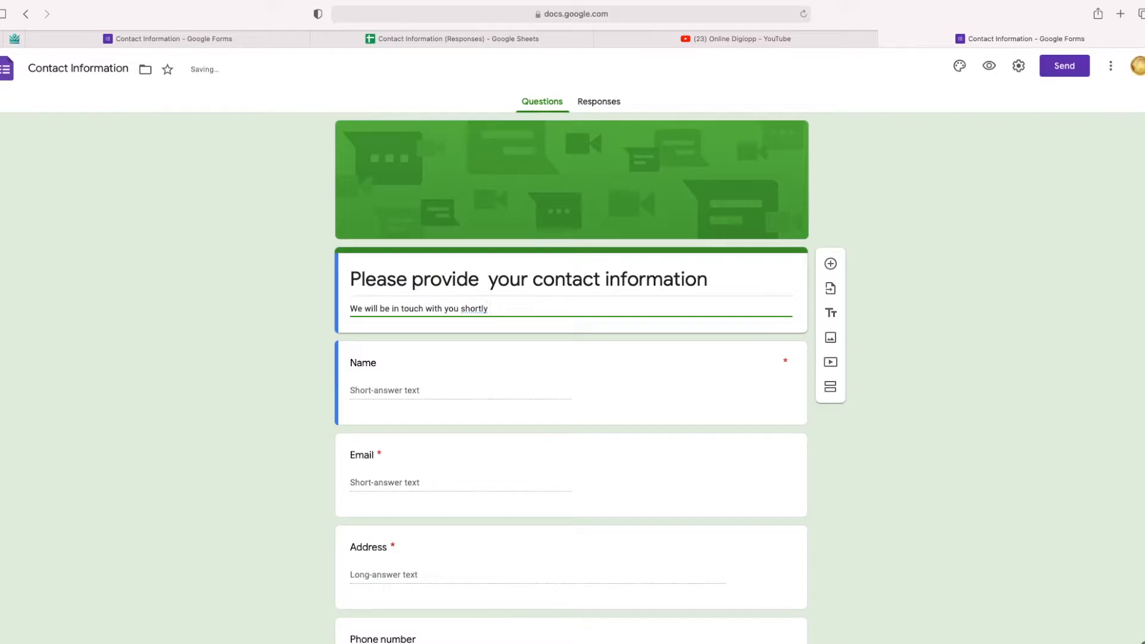
type(" one you have se")
key("BackSpace")
type("ubmitted the")
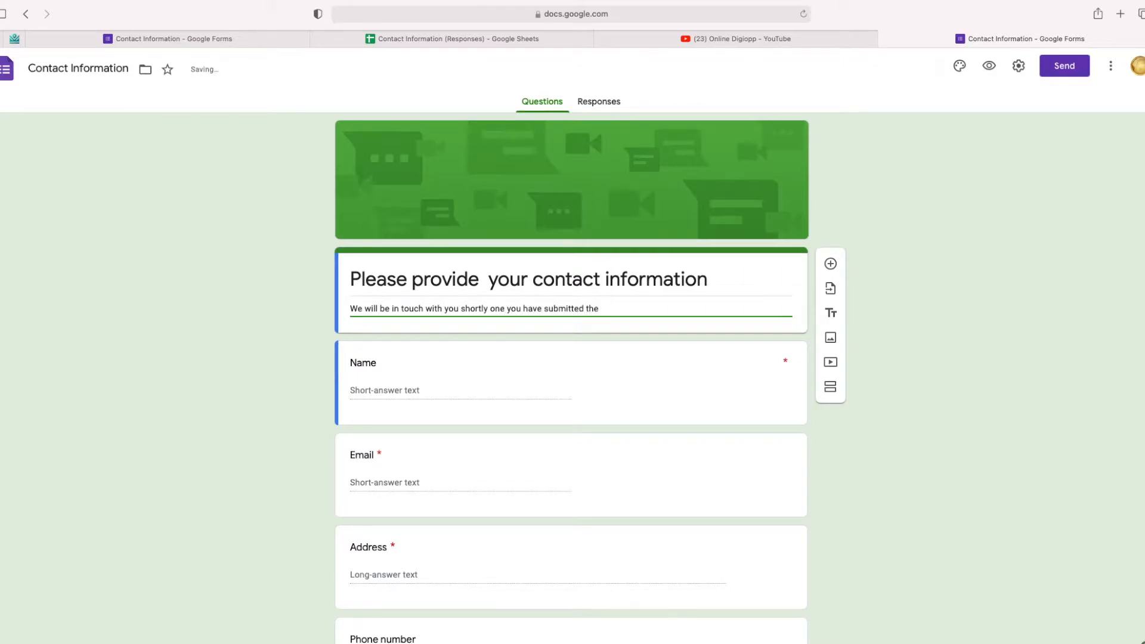
type(" fnformation")
scroll(443, 329, "down", 2)
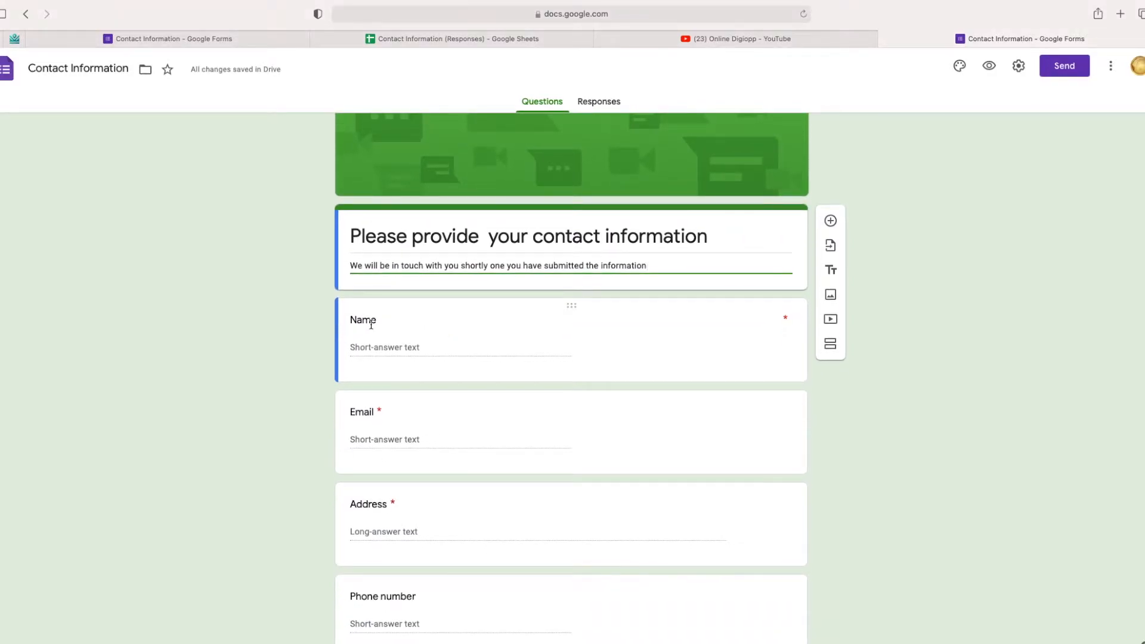
Step: Rename the Name question to 'Name & Surname'
left_click(370, 324)
left_click(400, 325)
type("& Su")
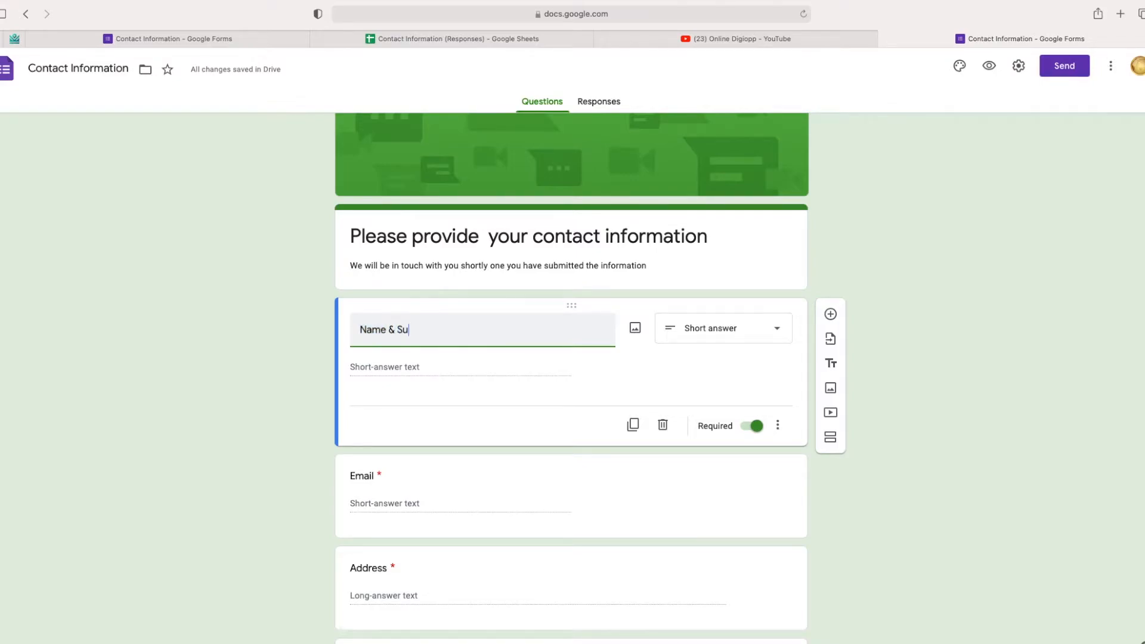
type("rname")
Step: Keep both Name & Surname and Email as short-answer questions
left_click(778, 328)
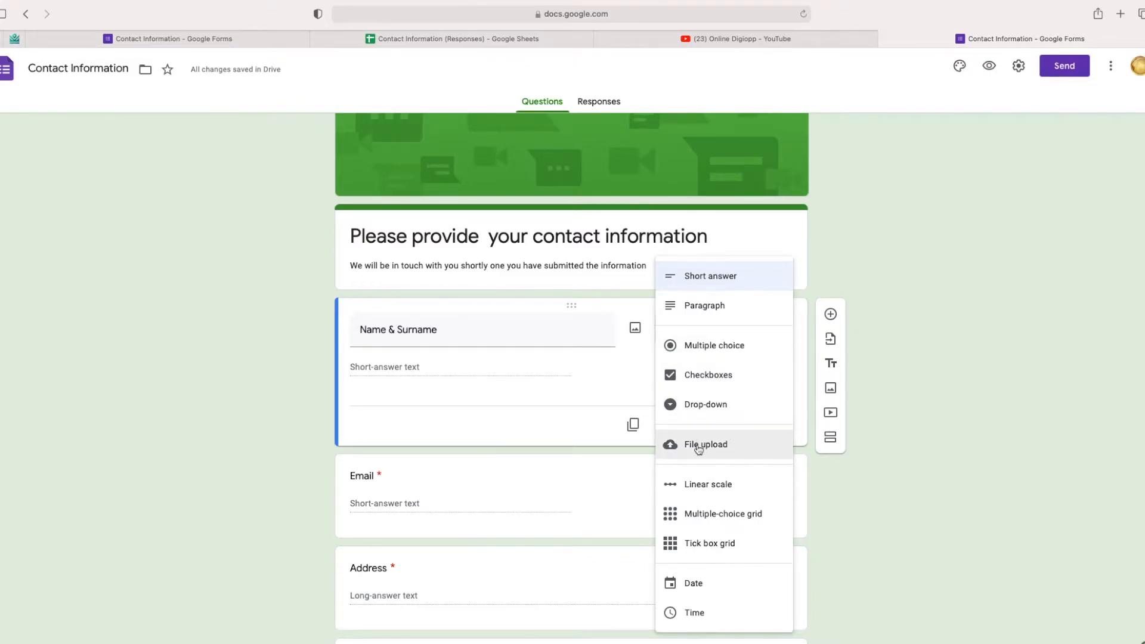
scroll(698, 448, "down", 3)
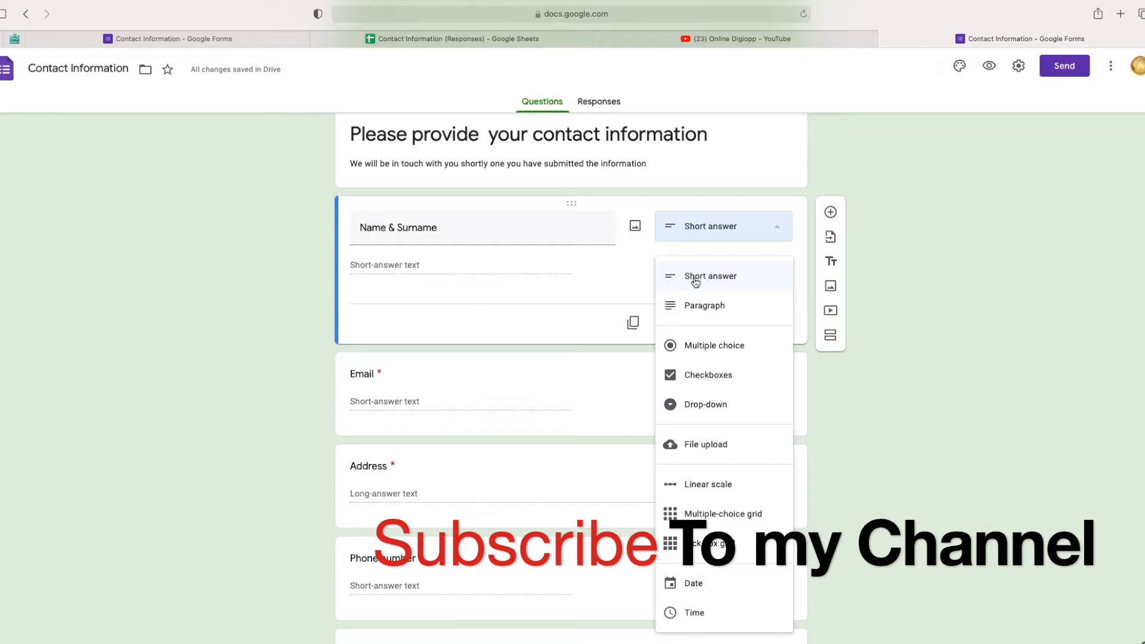
left_click(435, 371)
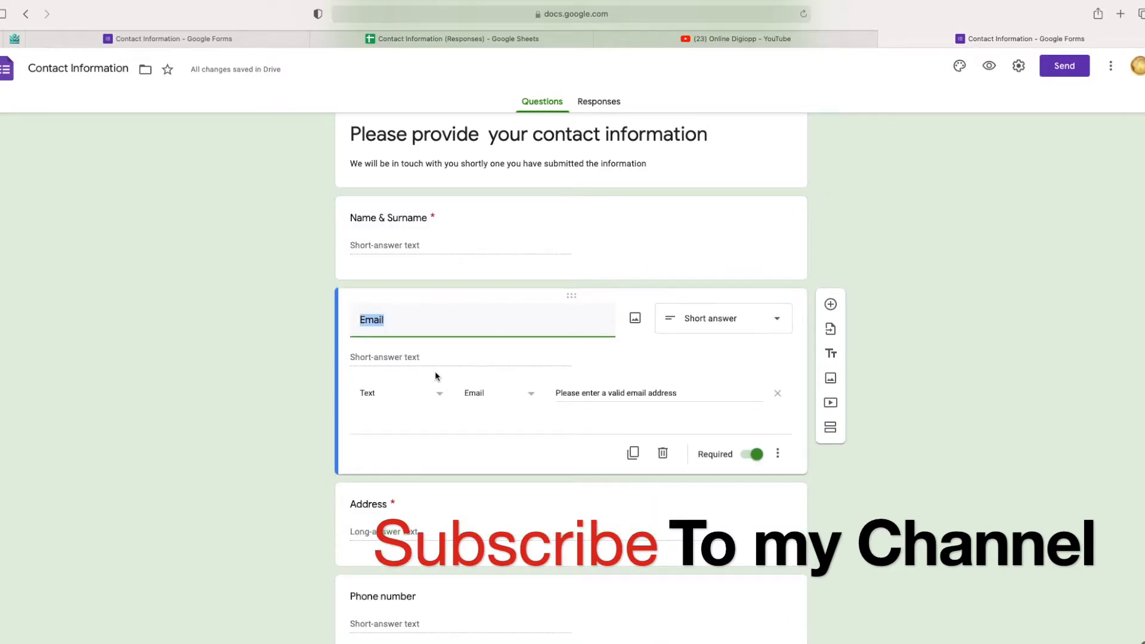
left_click(778, 323)
left_click(677, 276)
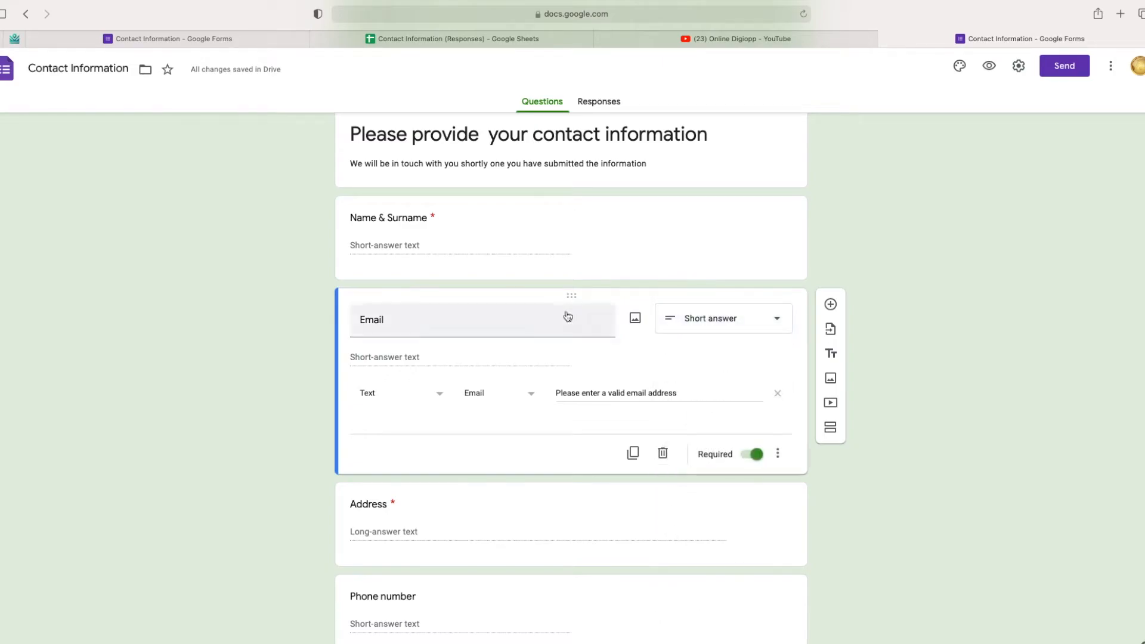
scroll(559, 358, "down", 1)
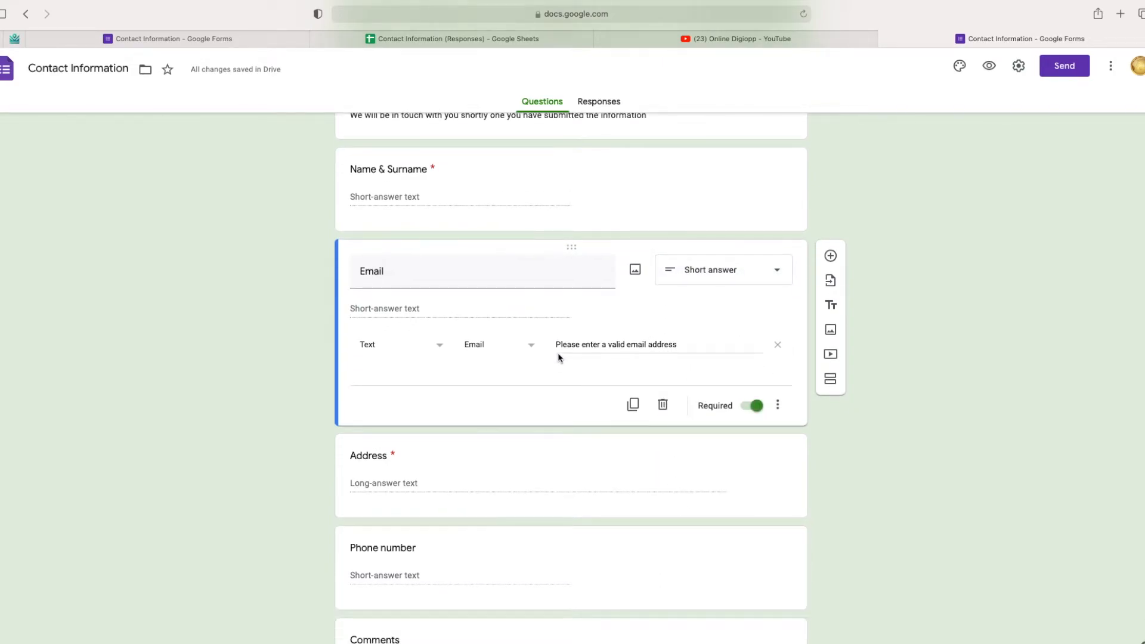
scroll(559, 357, "down", 2)
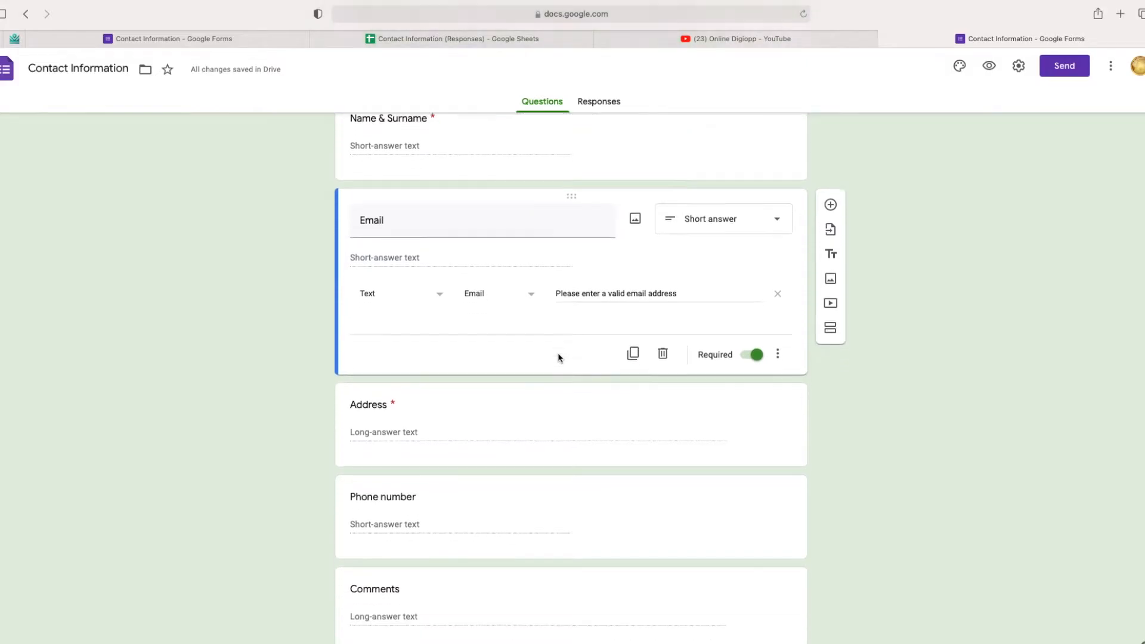
left_click(415, 386)
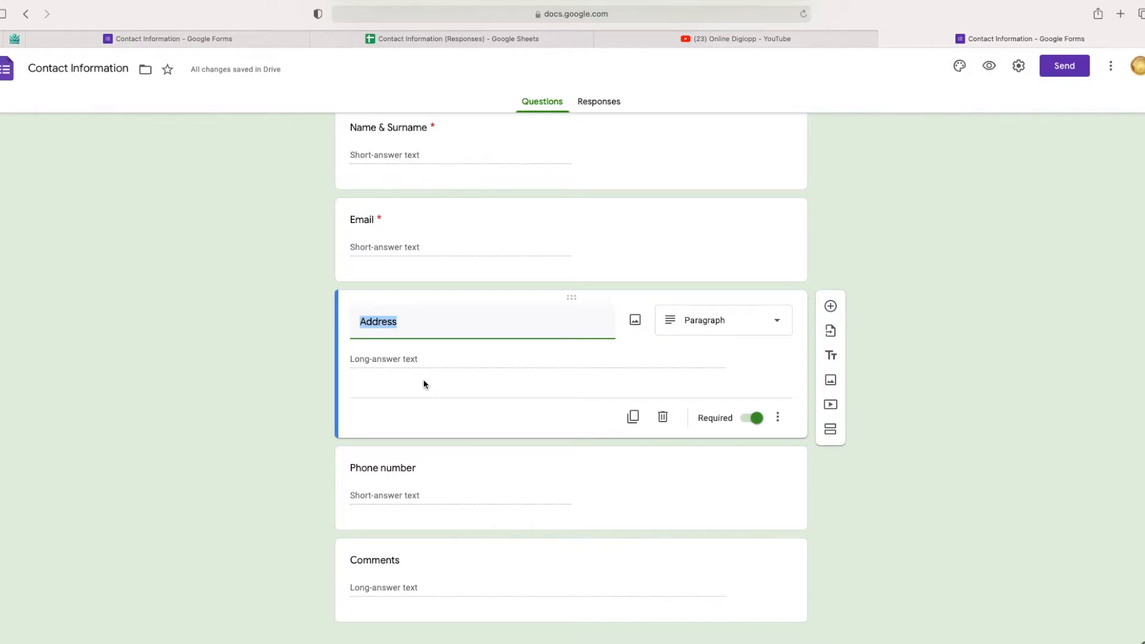
Step: Delete the Address question and duplicate the Phone number question
left_click(663, 417)
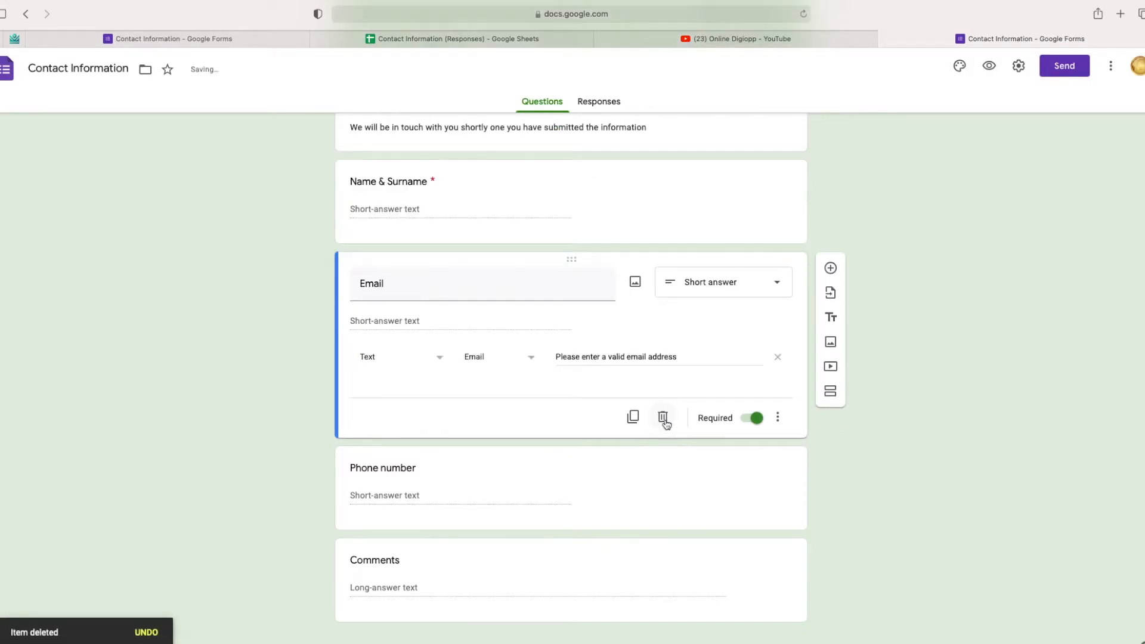
left_click(479, 483)
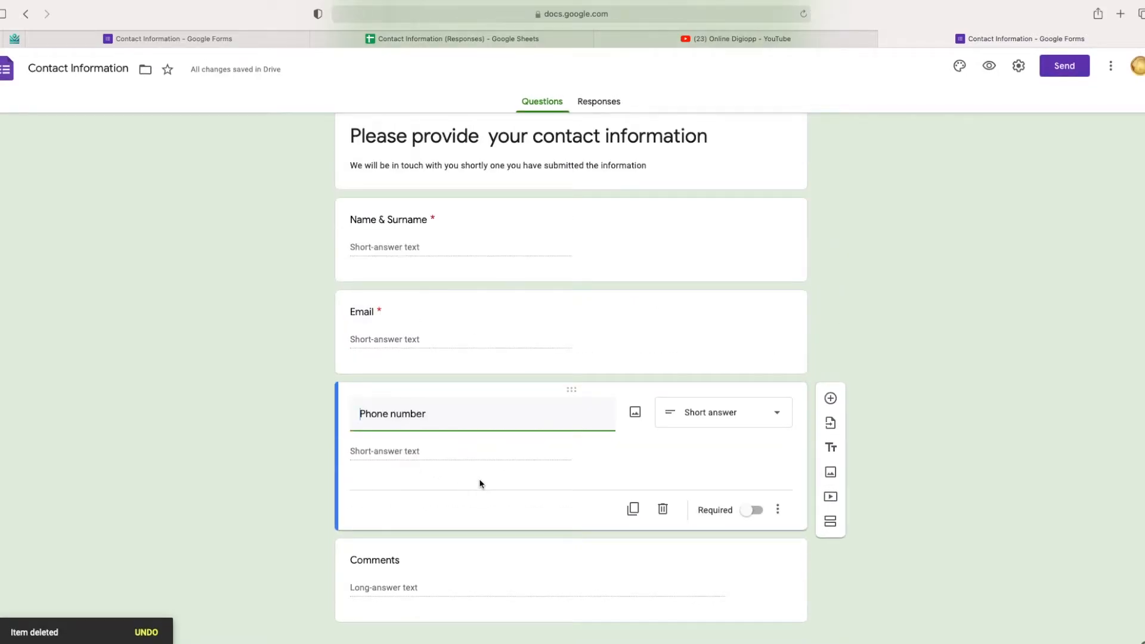
left_click(633, 509)
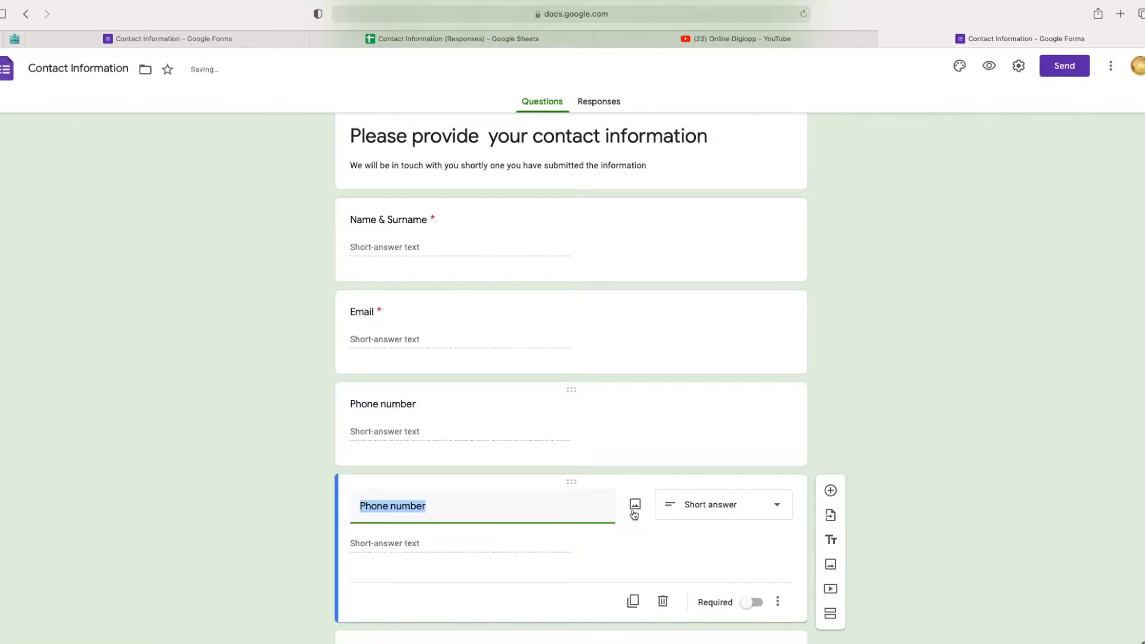
Step: Retitle the copy 'WhatsApp' and make it required
type("Whatsapp")
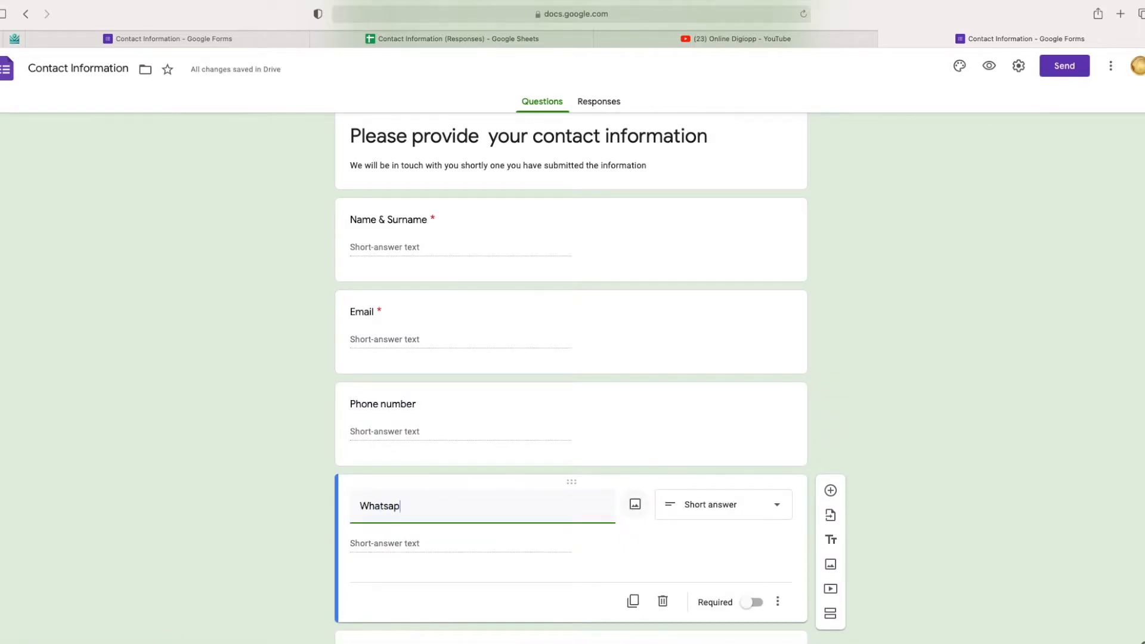
key("BackSpace")
key("BackSpace")
key("BackSpace")
type("App")
scroll(655, 527, "down", 2)
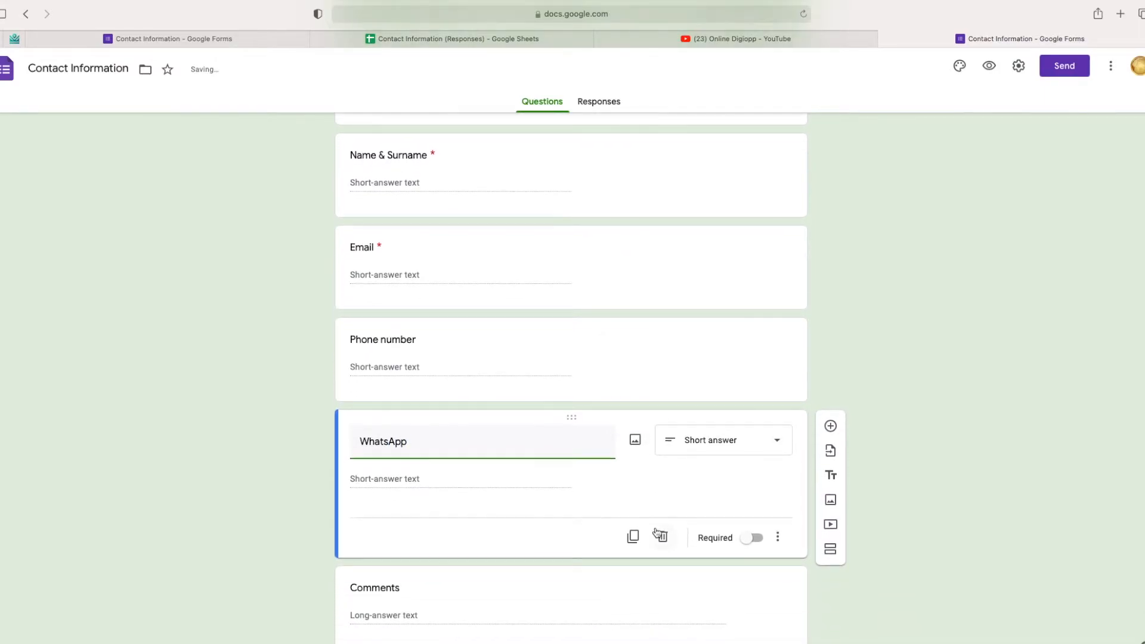
scroll(656, 532, "down", 1)
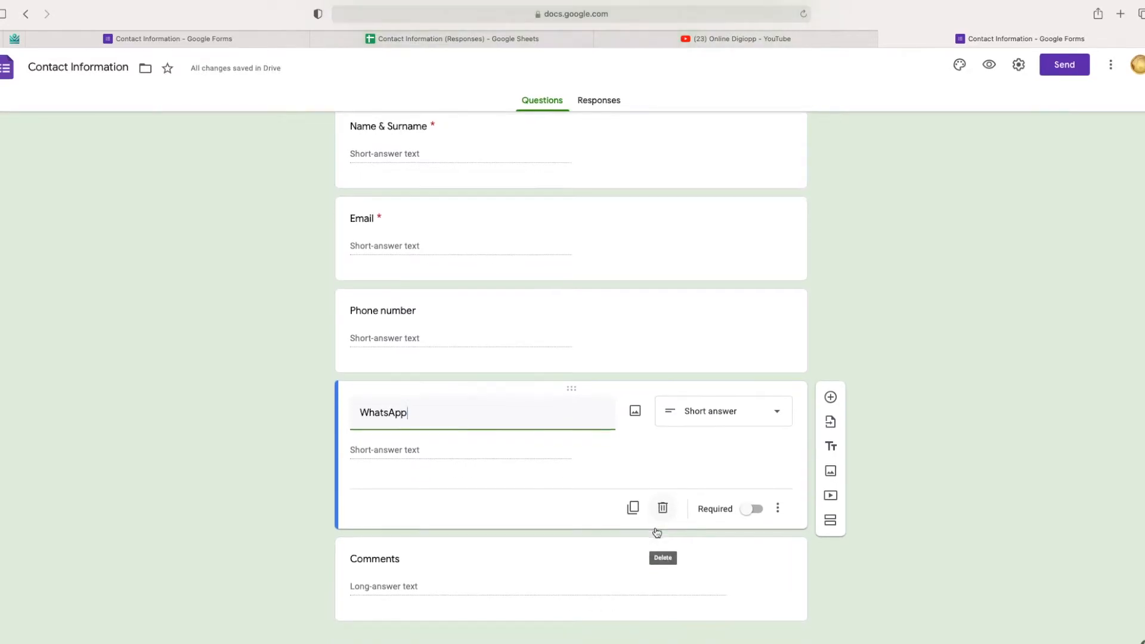
left_click(751, 512)
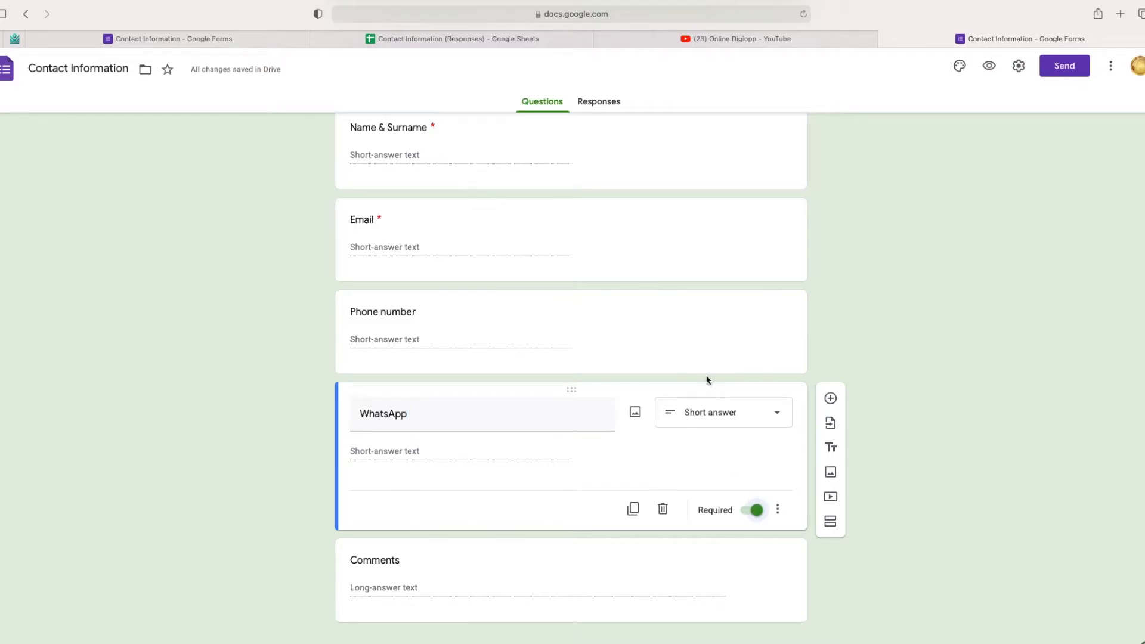
Step: Make Phone number required, then review the Email, Name & Surname, Comments and WhatsApp cards
left_click(710, 354)
left_click(747, 421)
scroll(745, 417, "up", 3)
left_click(733, 370)
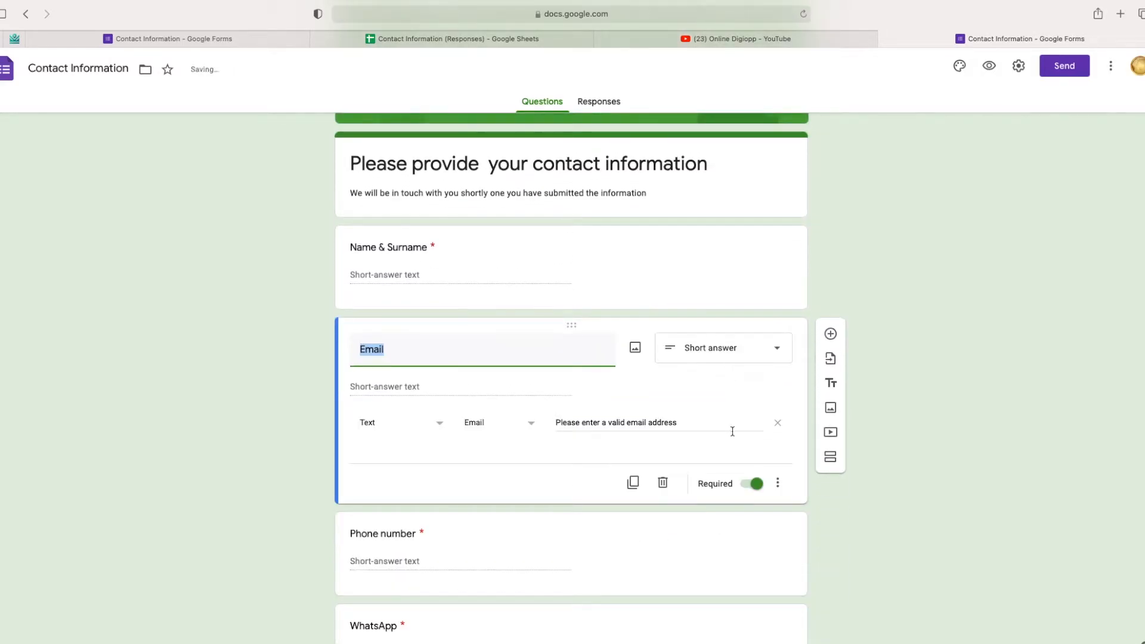
left_click(705, 302)
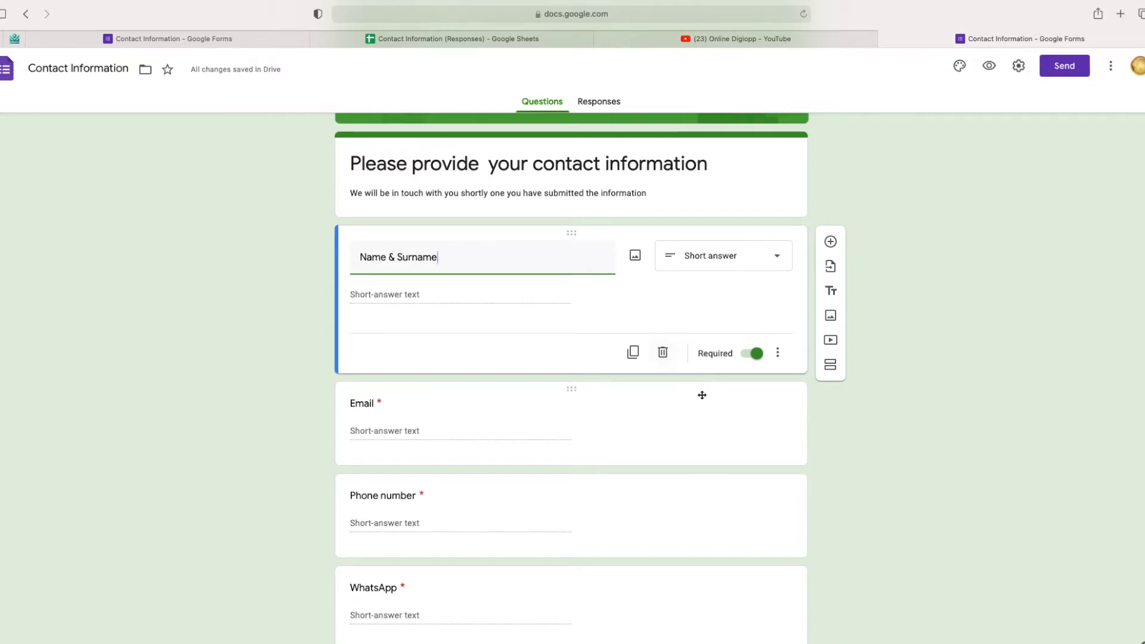
scroll(701, 396, "down", 3)
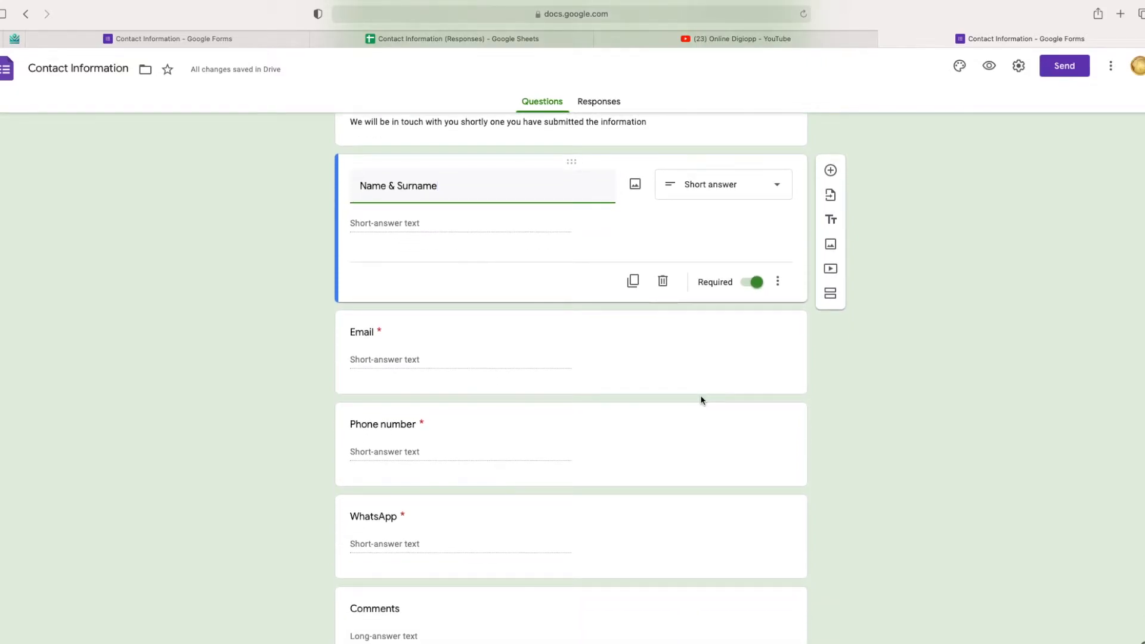
scroll(700, 398, "down", 2)
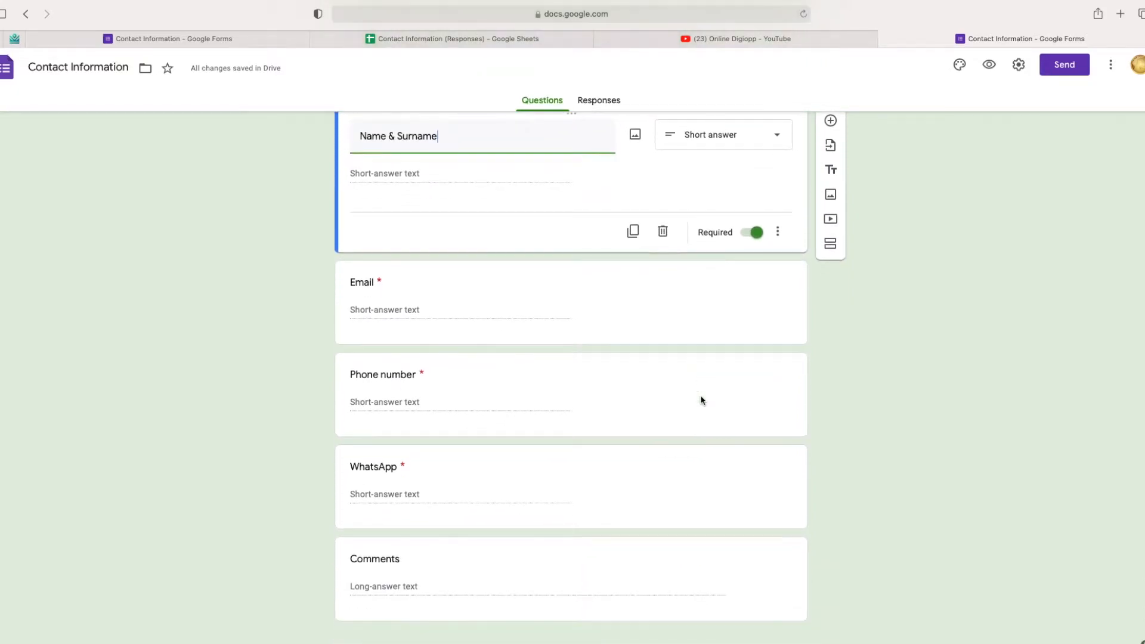
left_click(459, 573)
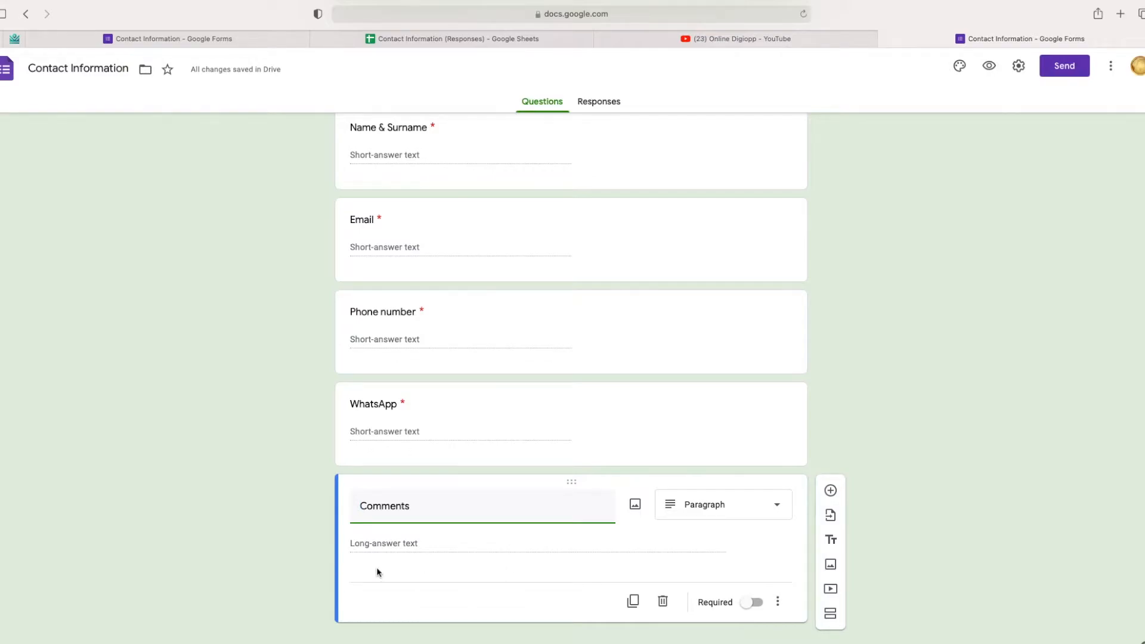
left_click(531, 441)
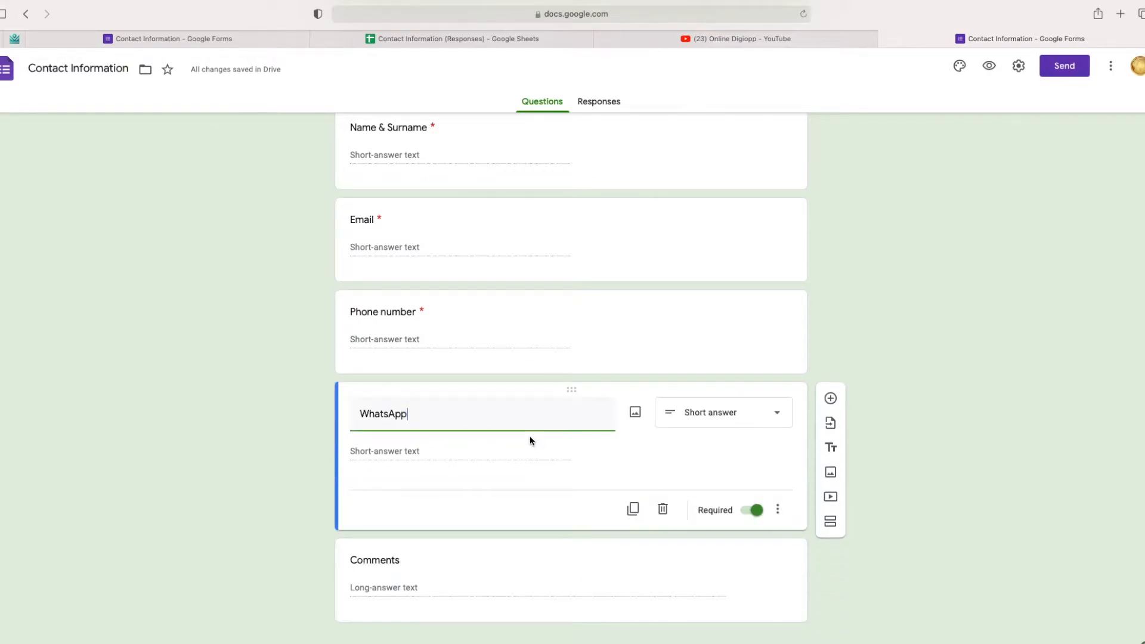
Step: Duplicate the WhatsApp question, keep it short answer, and title the copy 'Are you currently'
left_click(633, 509)
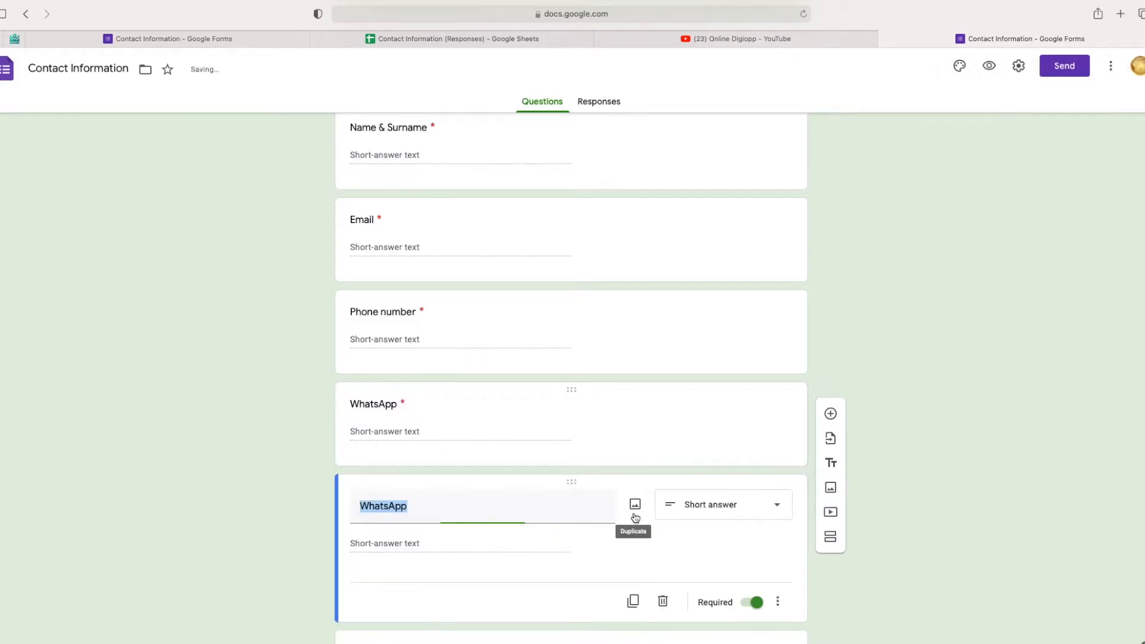
left_click(775, 508)
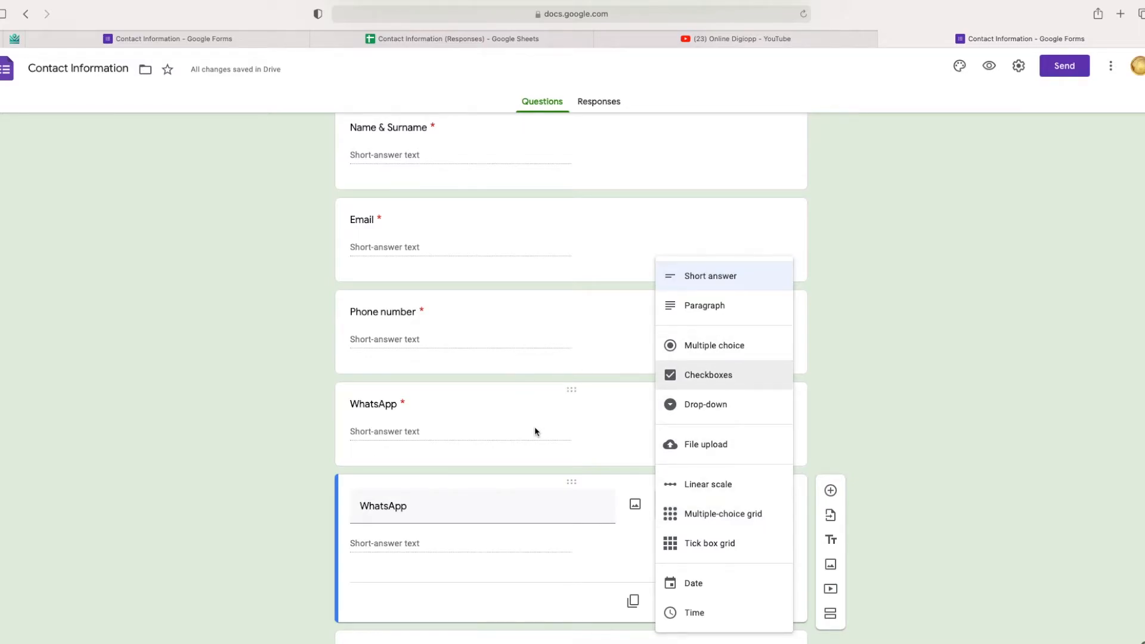
scroll(534, 431, "down", 3)
left_click(539, 443)
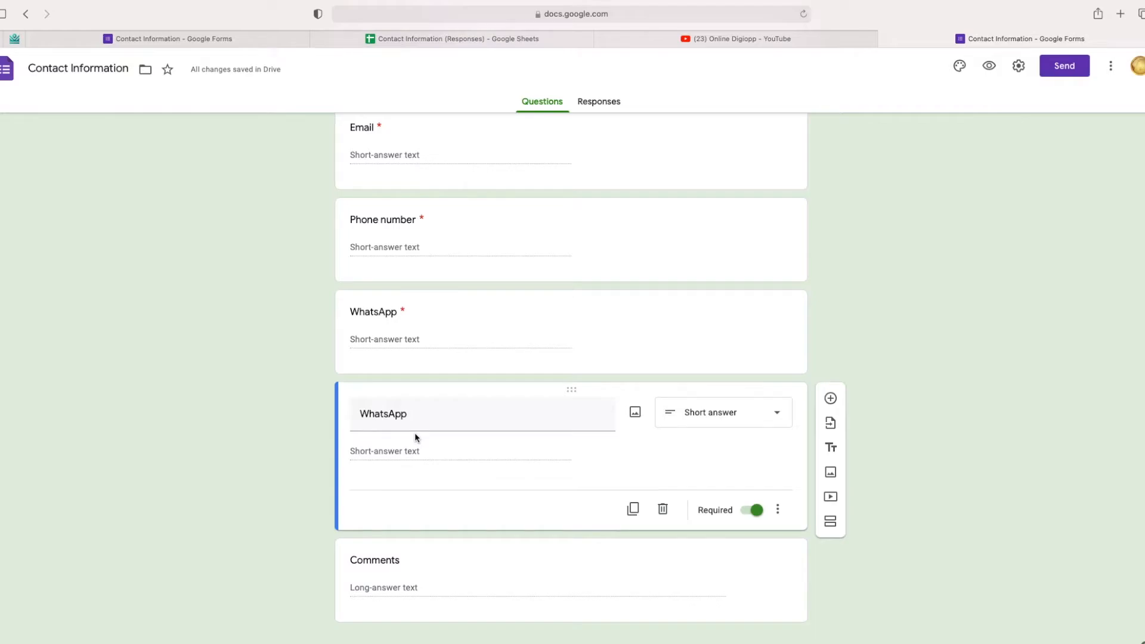
double_click(458, 419)
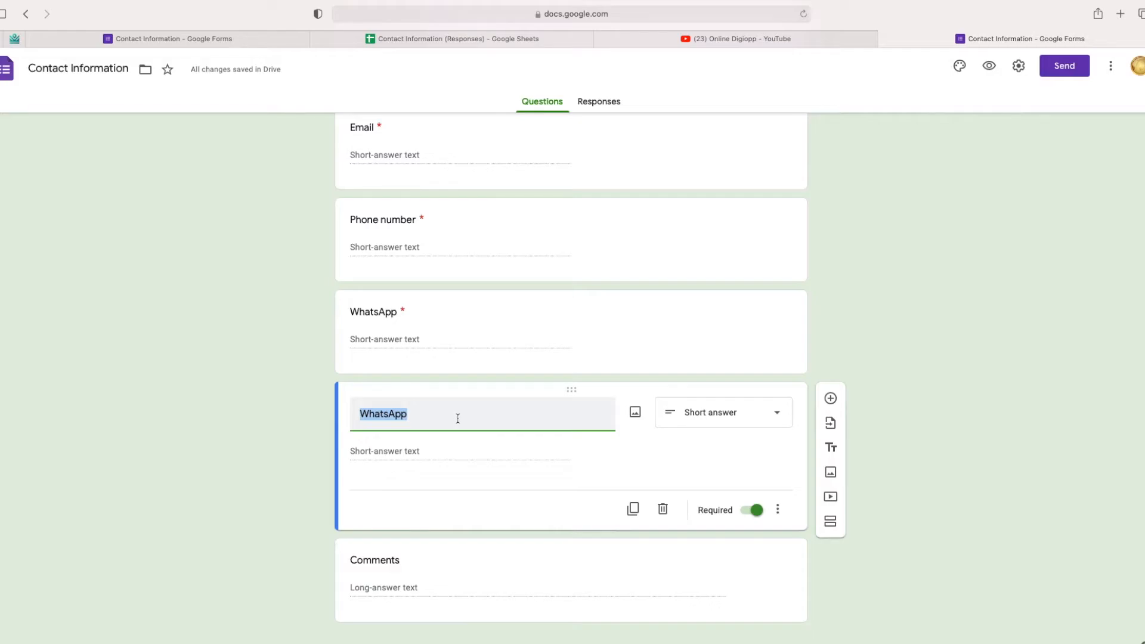
type("Are you currently")
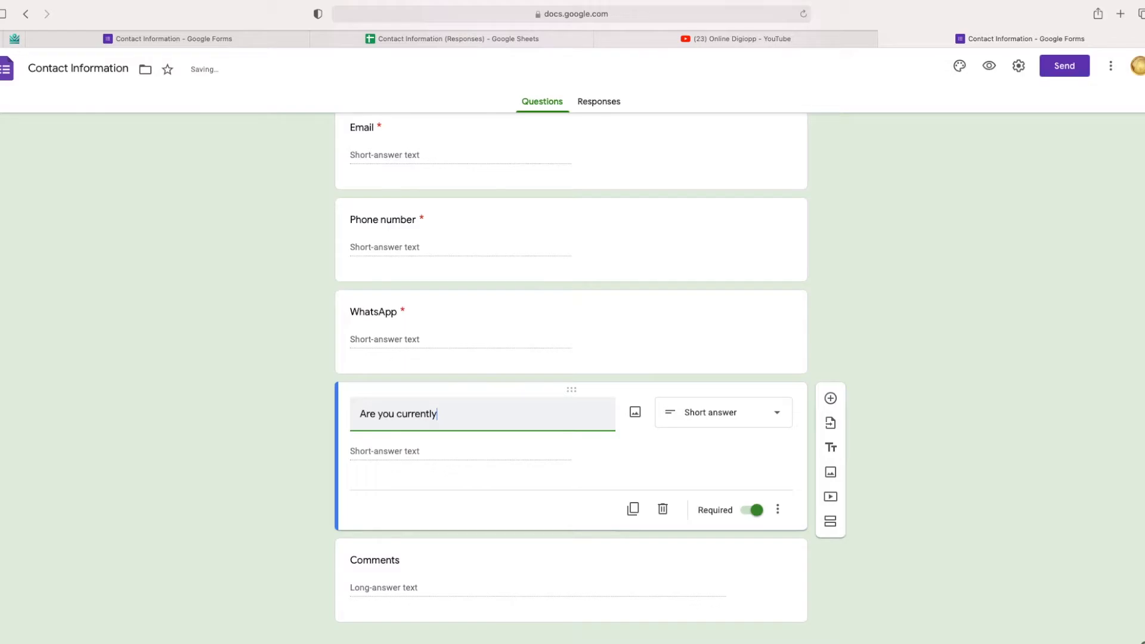
Step: Switch 'Are you currently' to a Multiple choice question
left_click(533, 451)
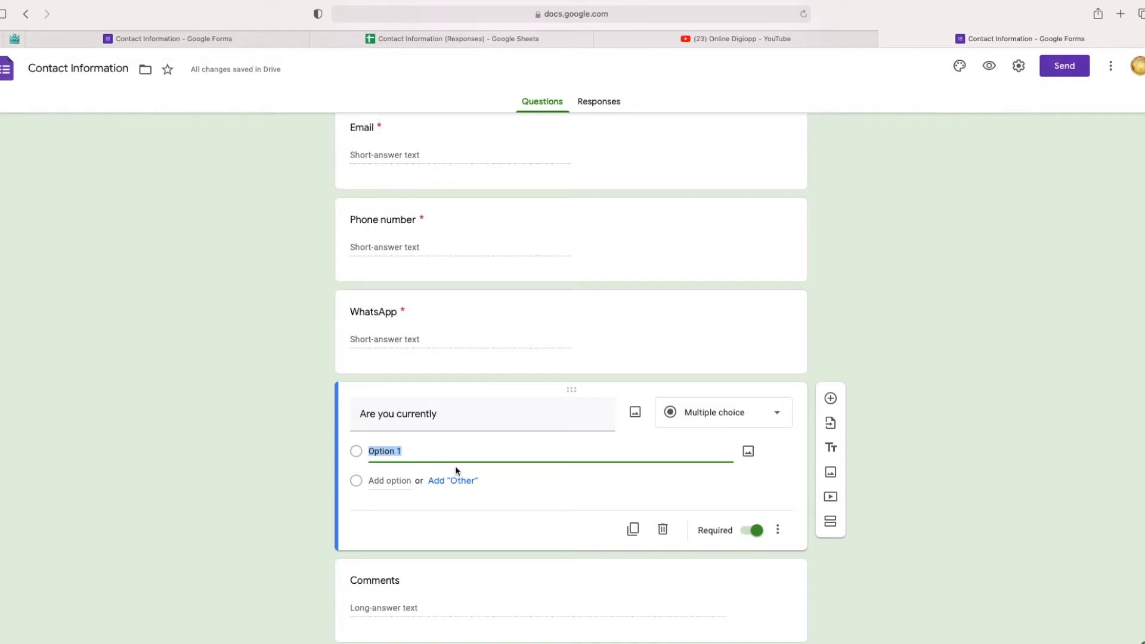
left_click(779, 414)
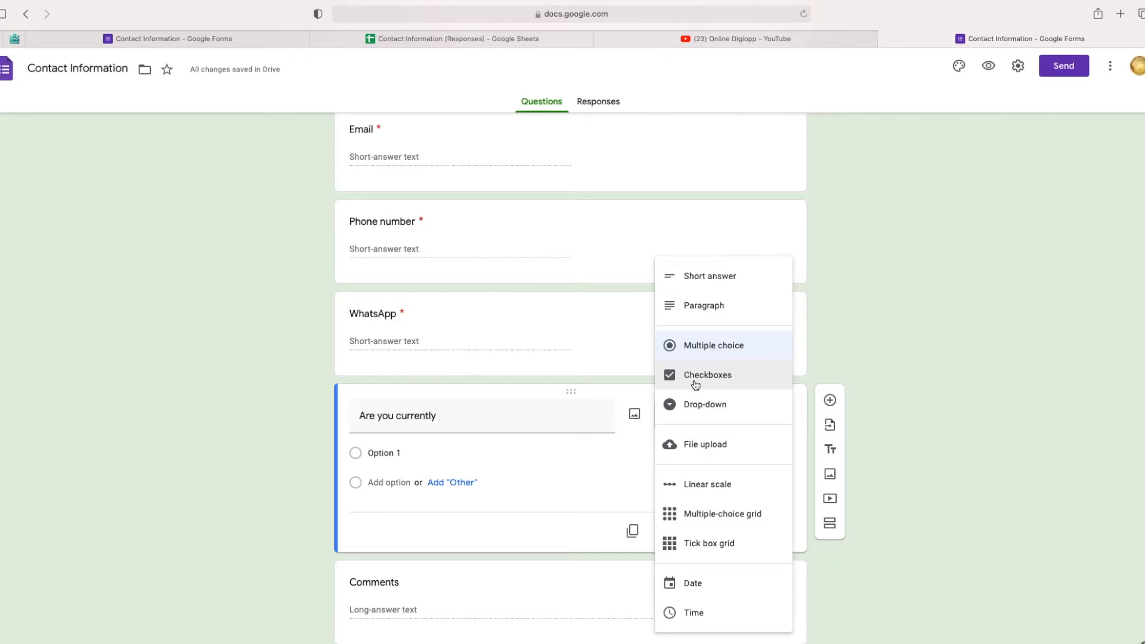
left_click(802, 424)
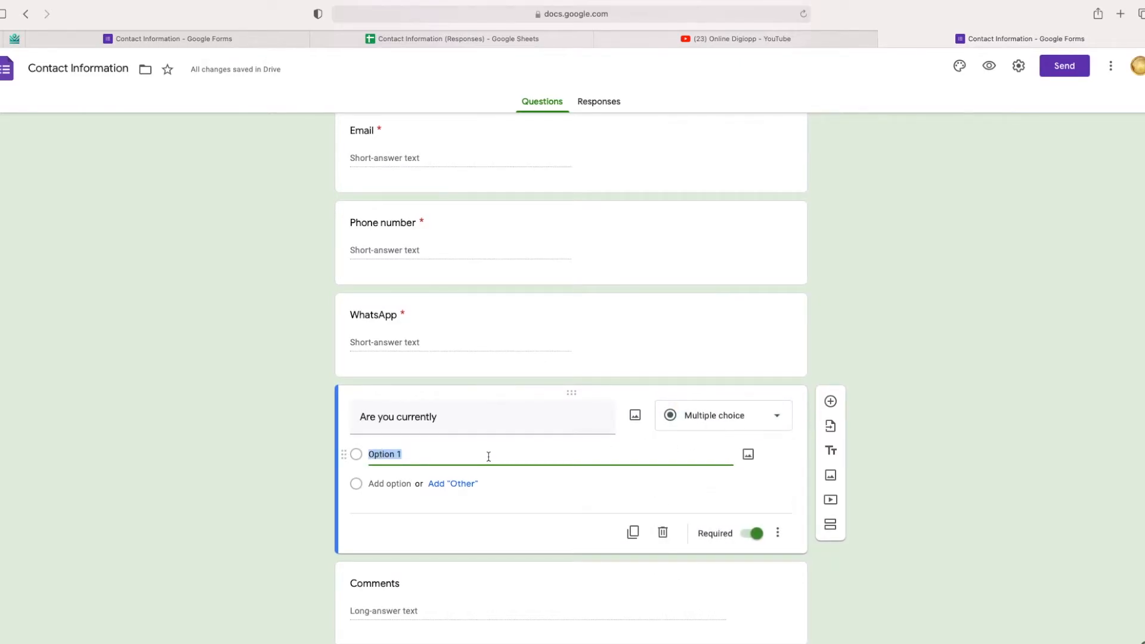
Step: Add the answer options Employed, Unemployed and Self-Employed
type("Employed")
key("Return")
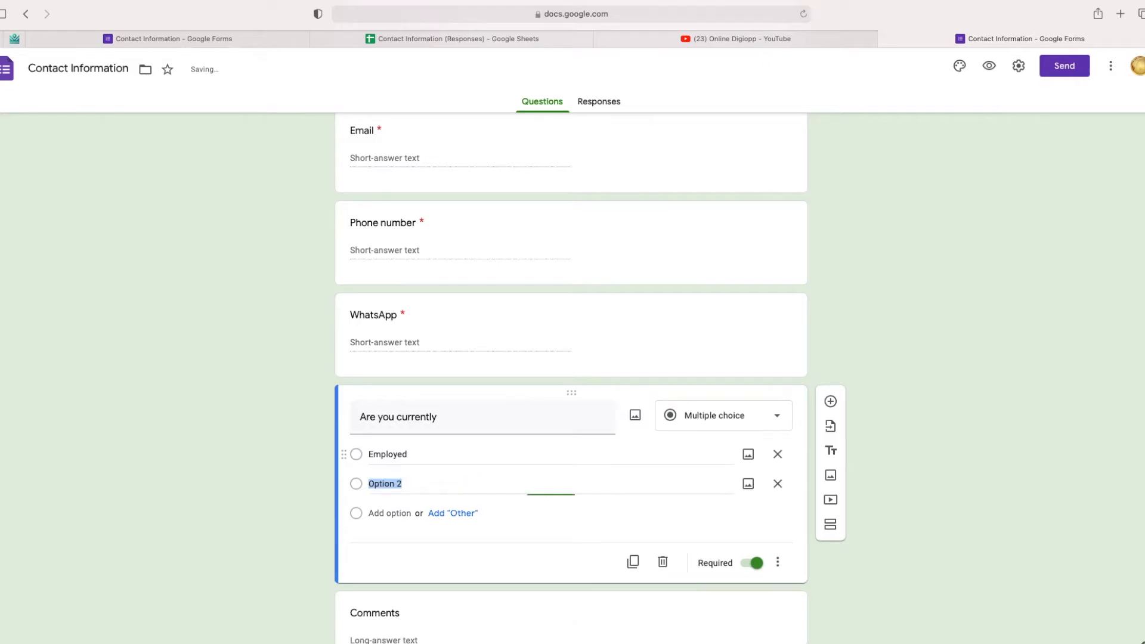
type("U")
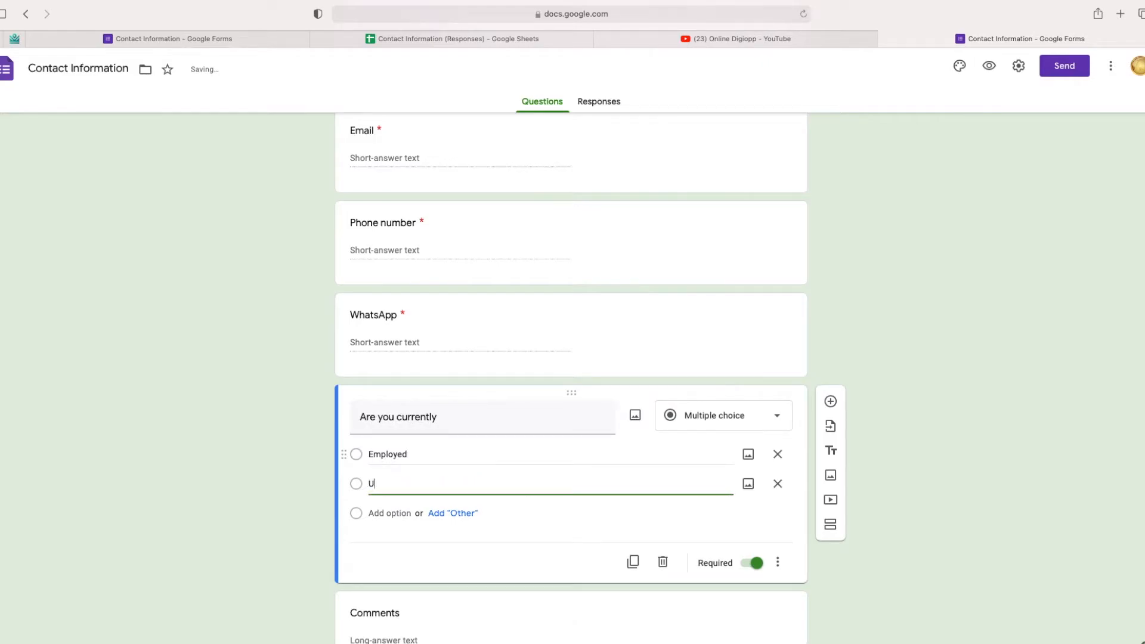
type("nempl")
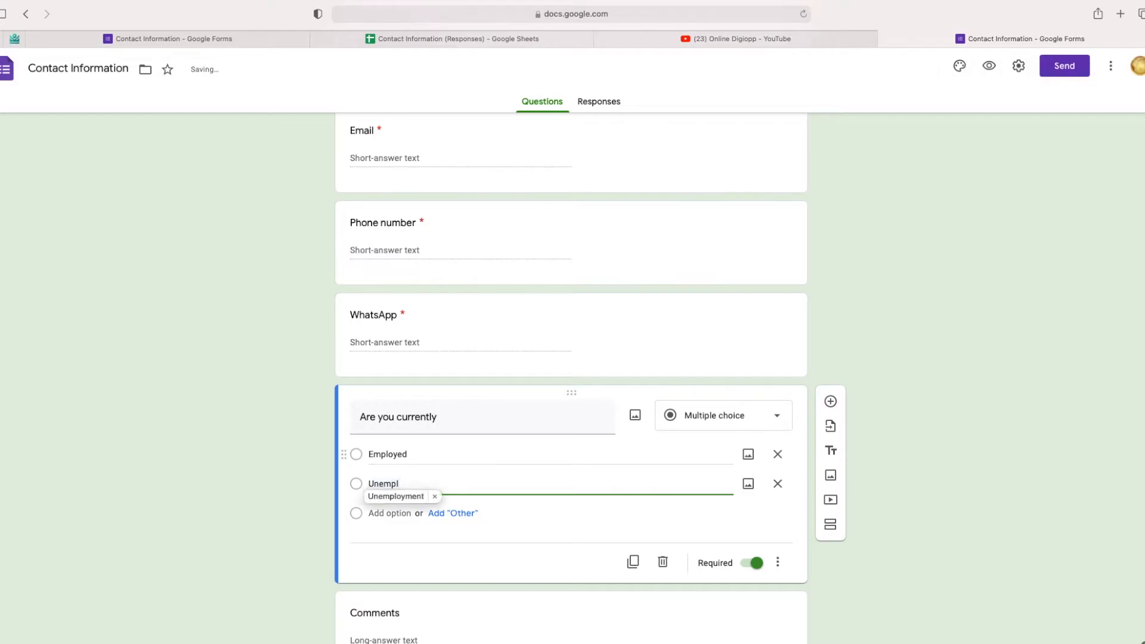
type("oye")
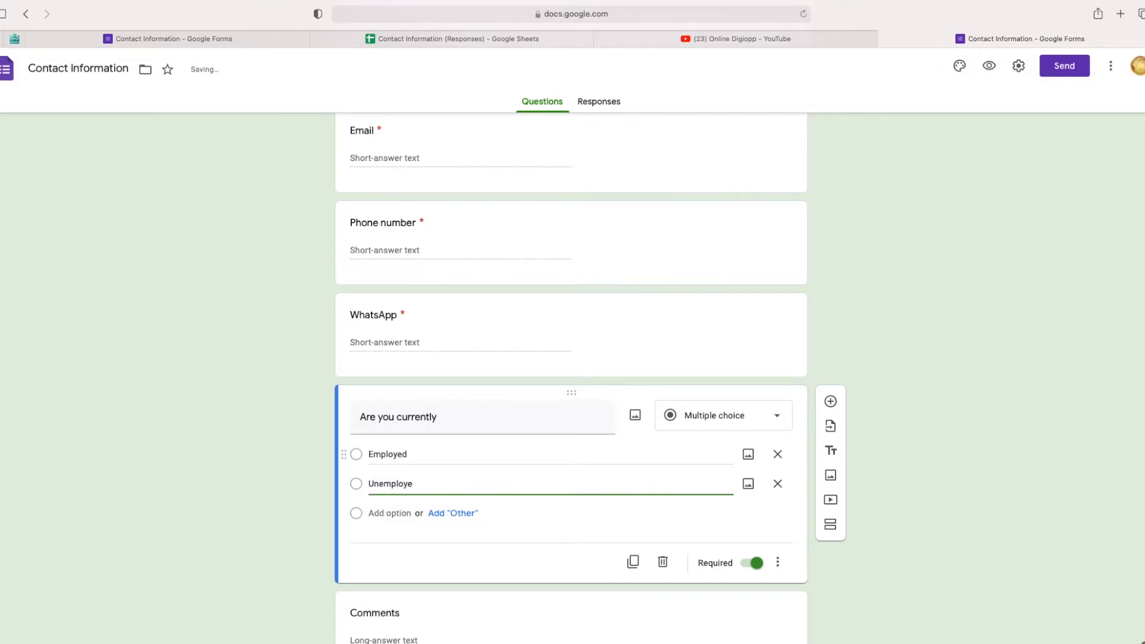
type("d")
key("Return")
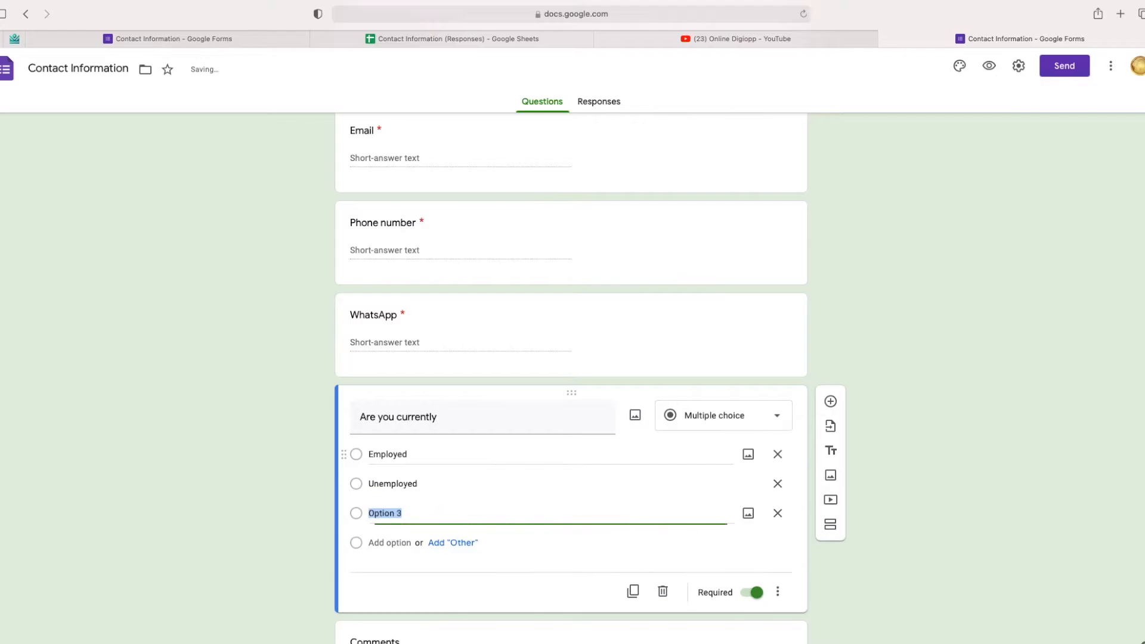
type("Self-Employed")
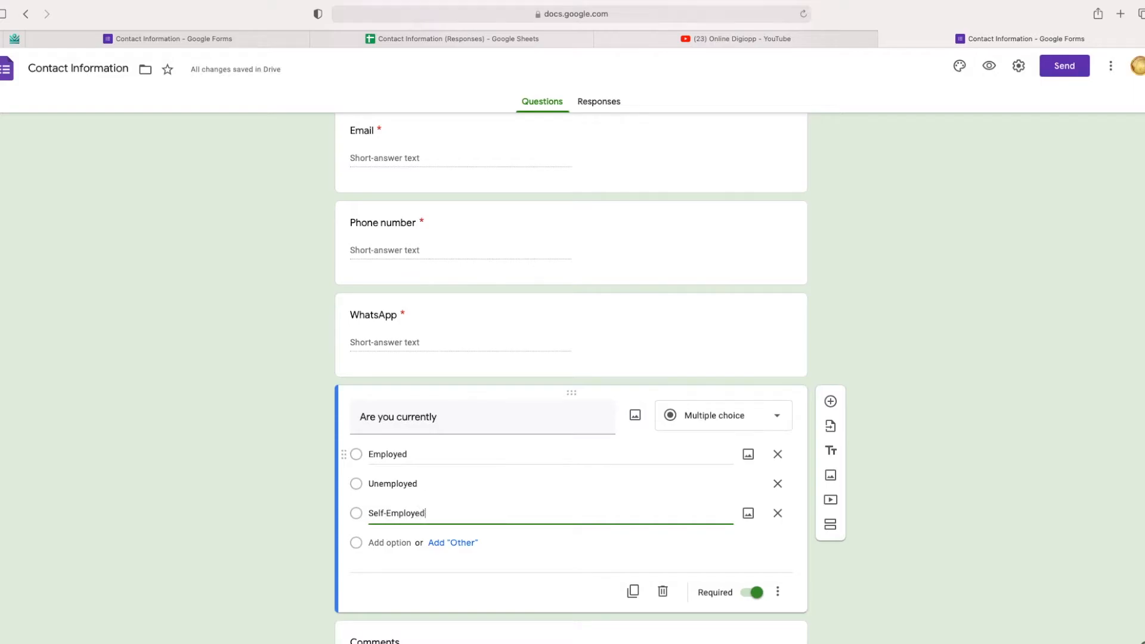
left_click(507, 541)
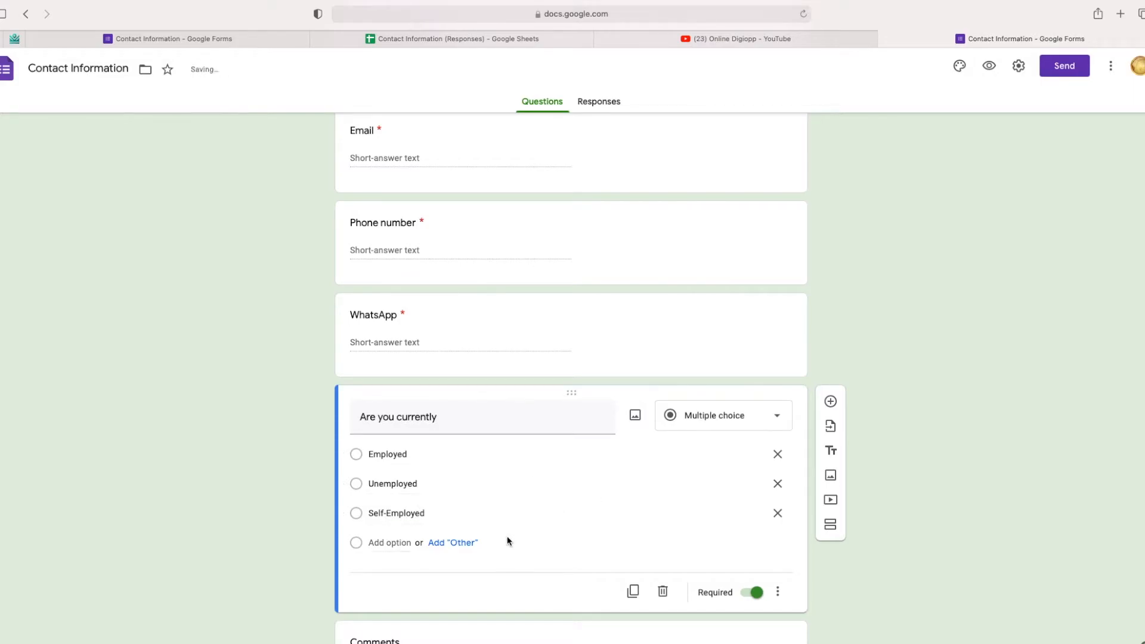
scroll(507, 541, "down", 3)
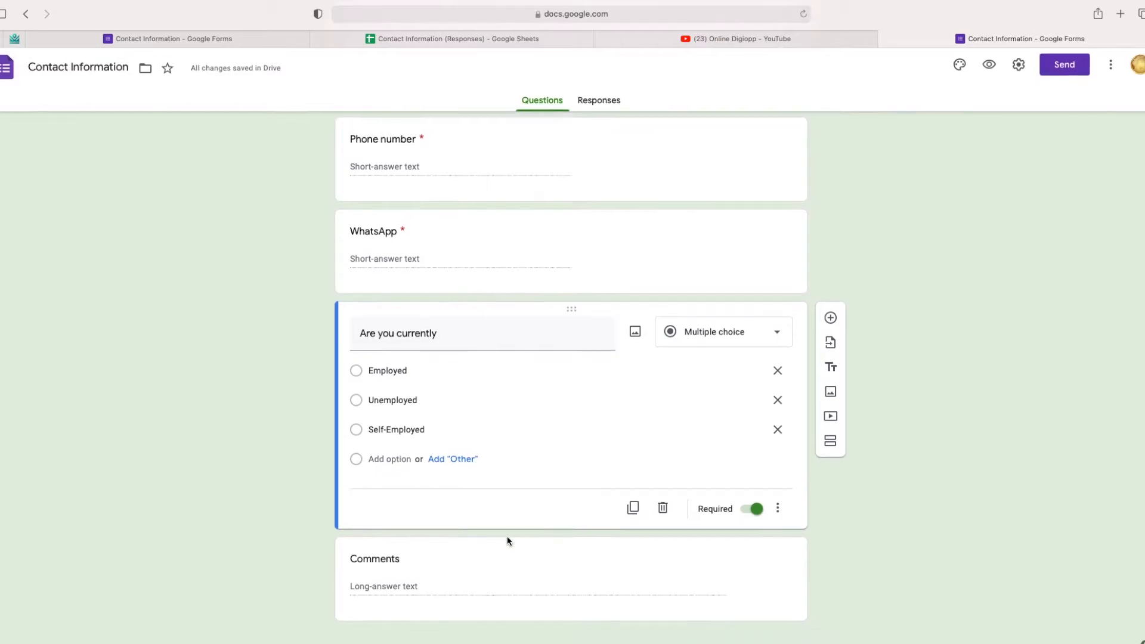
Step: Duplicate 'Are you currently' and retitle the copy 'Country of Residence'
left_click(633, 510)
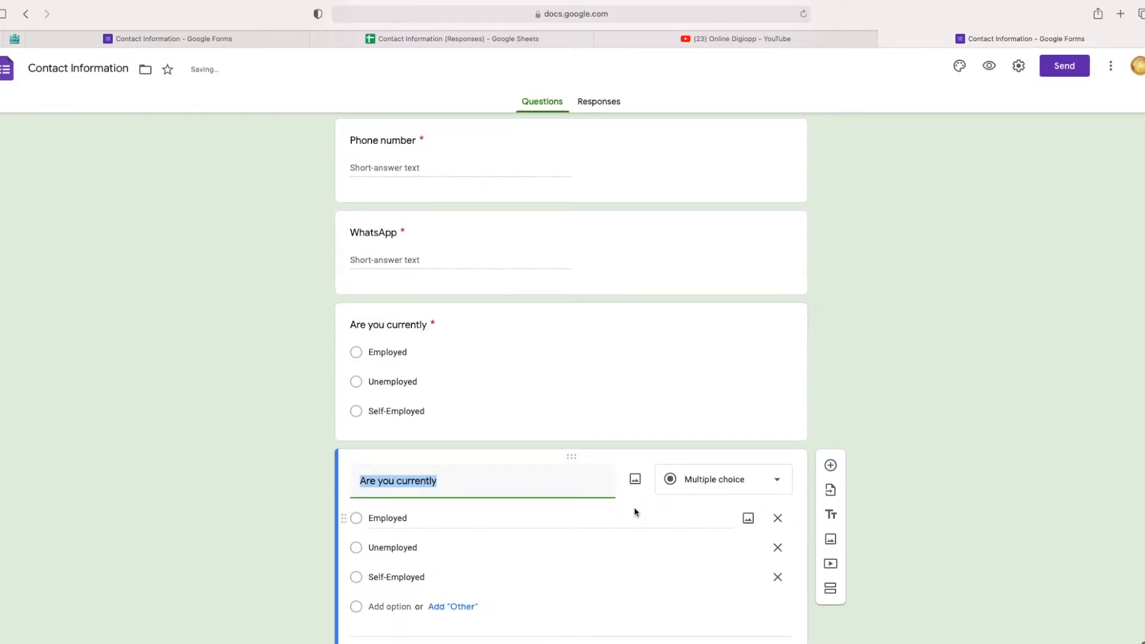
type("Co")
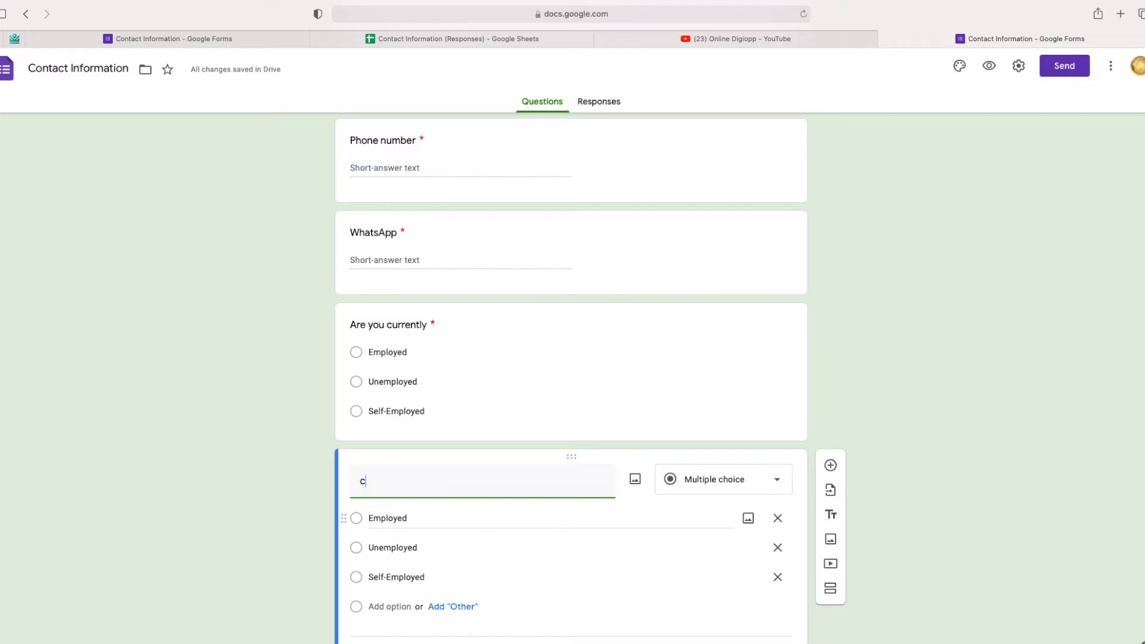
key("BackSpace")
key("BackSpace")
type("Country of res")
key("BackSpace")
key("BackSpace")
key("BackSpace")
type("Residence")
Step: Change Country of Residence to a Short answer question
left_click(777, 480)
left_click(720, 280)
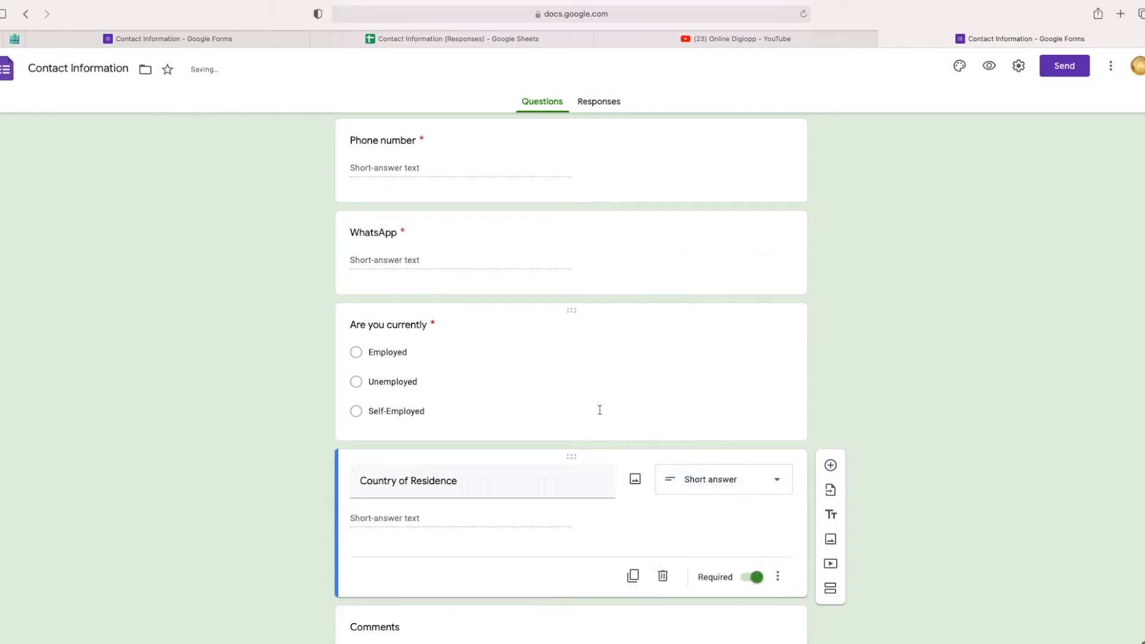
scroll(585, 460, "down", 2)
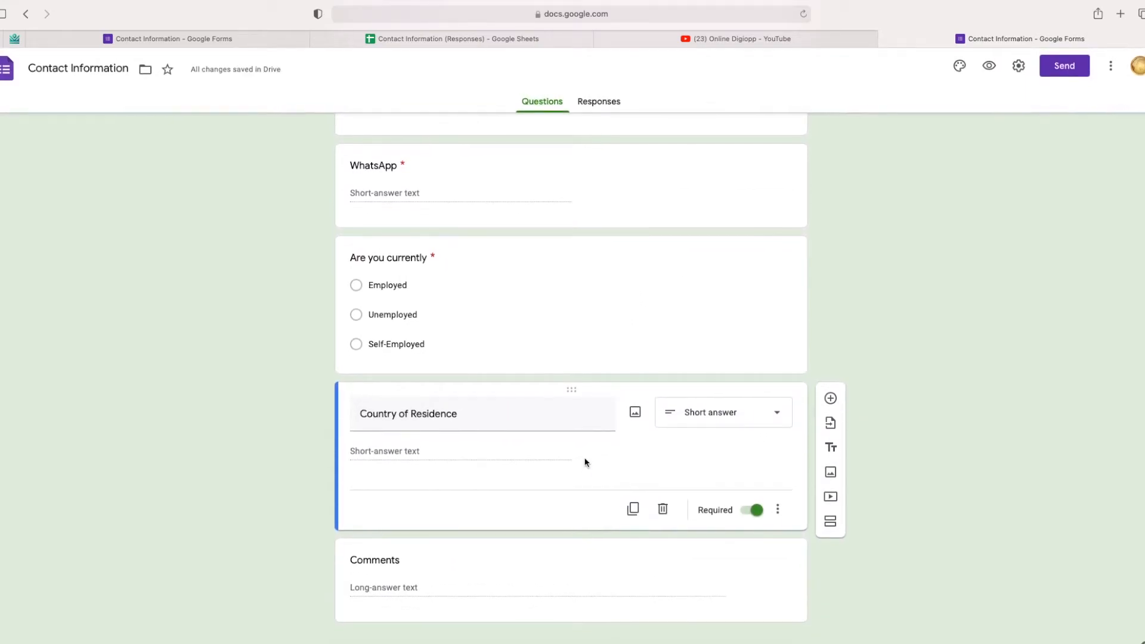
scroll(585, 463, "up", 1)
scroll(585, 463, "down", 1)
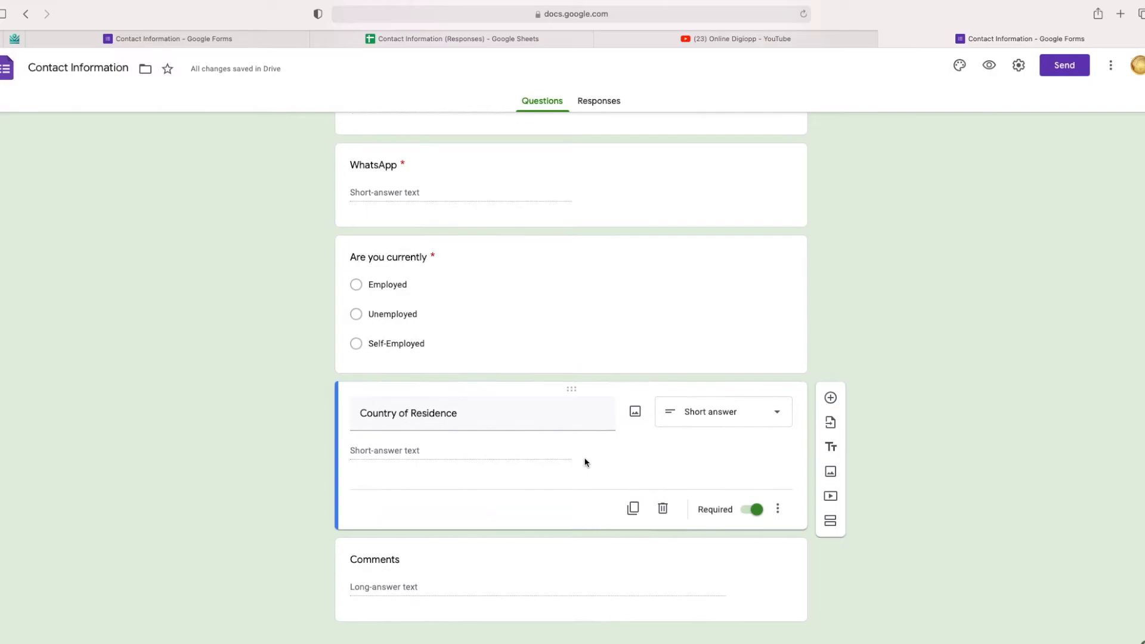
scroll(585, 463, "up", 10)
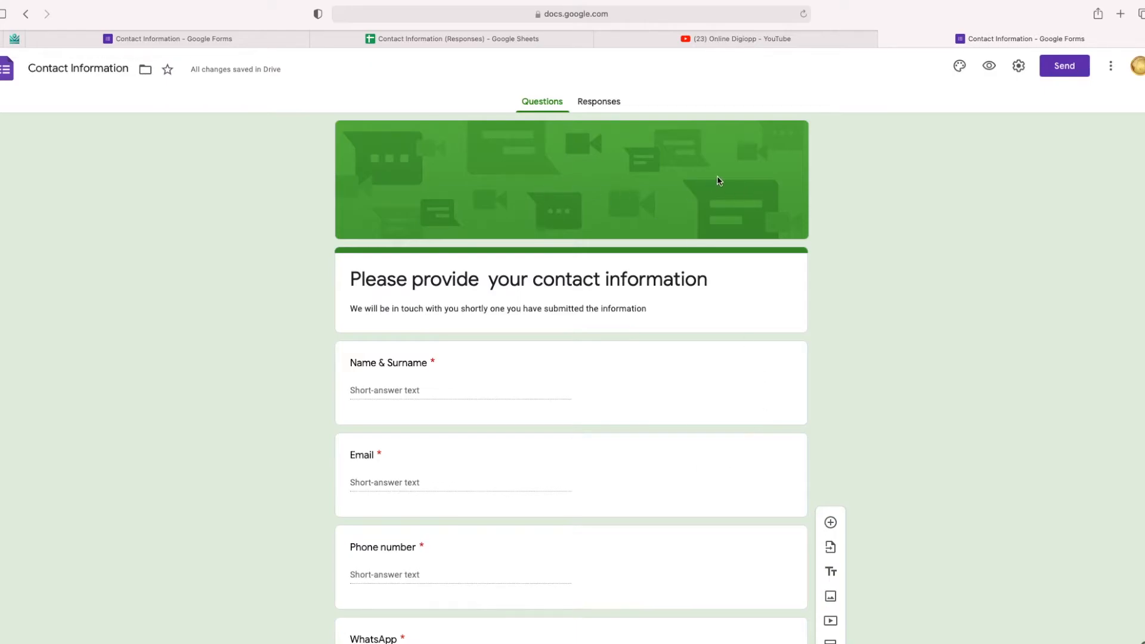
Step: Apply the Purple theme colour and the purple water-droplets header image
left_click(960, 66)
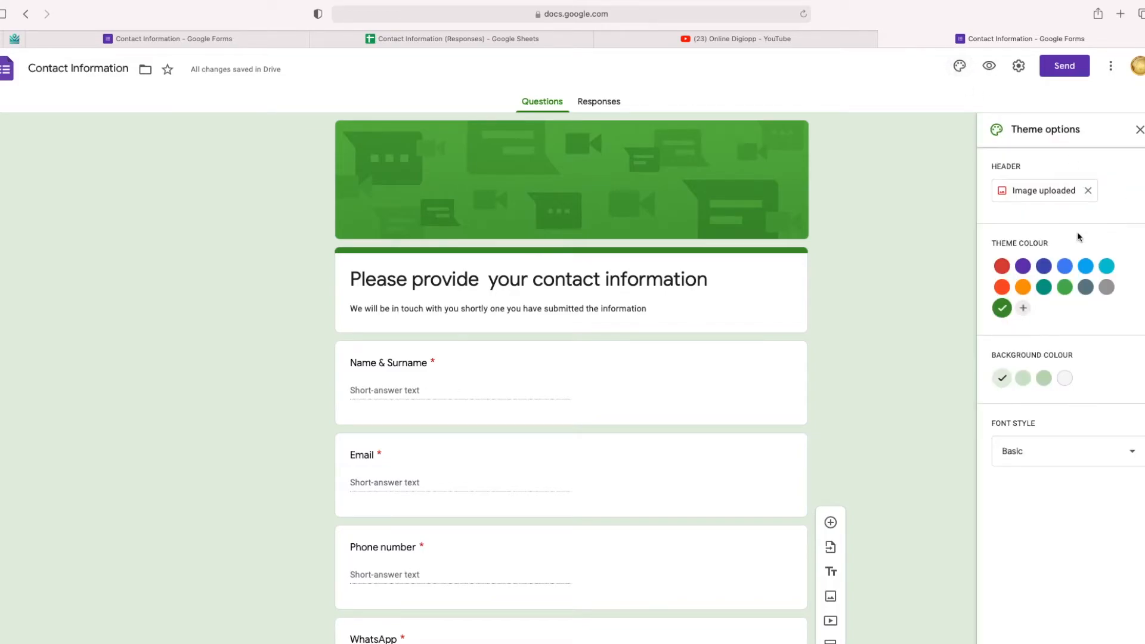
left_click(1022, 267)
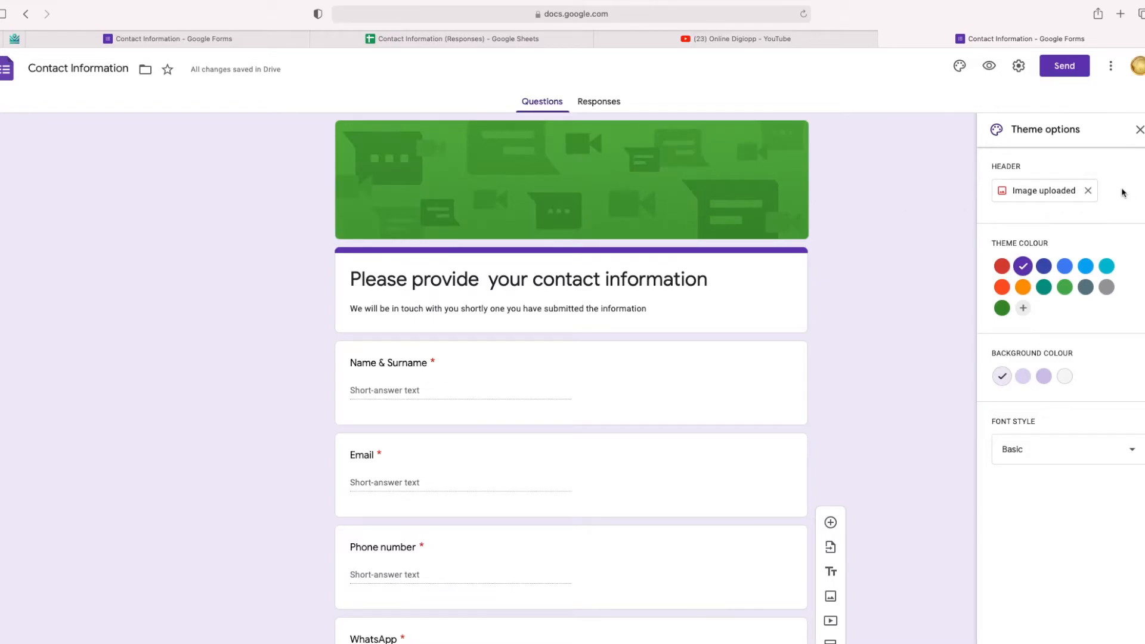
left_click(1063, 190)
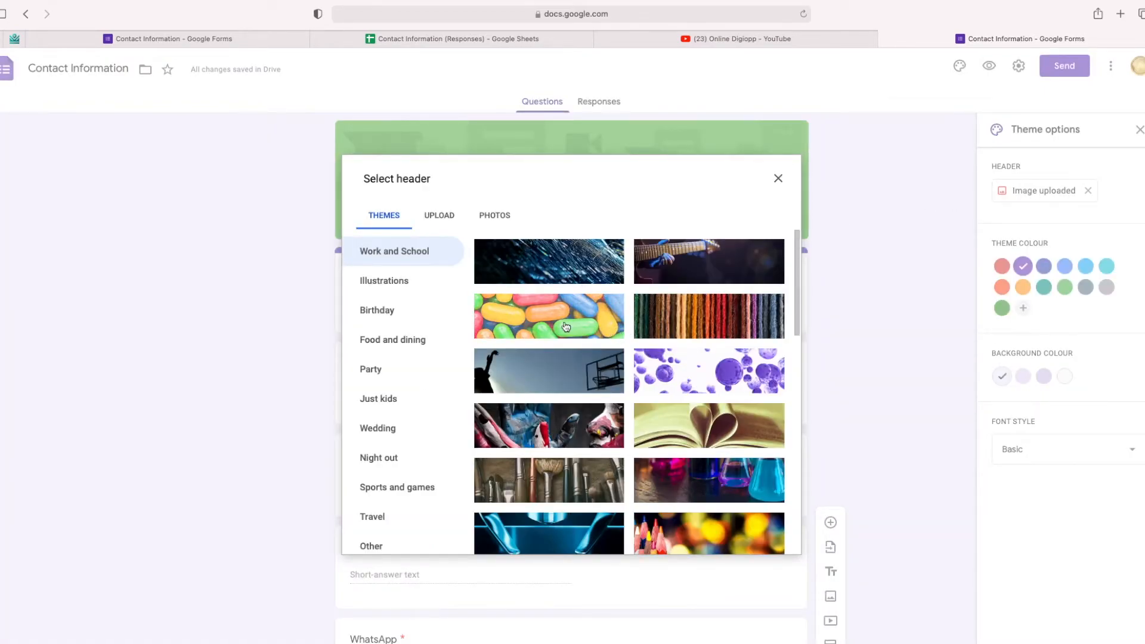
scroll(647, 361, "down", 5)
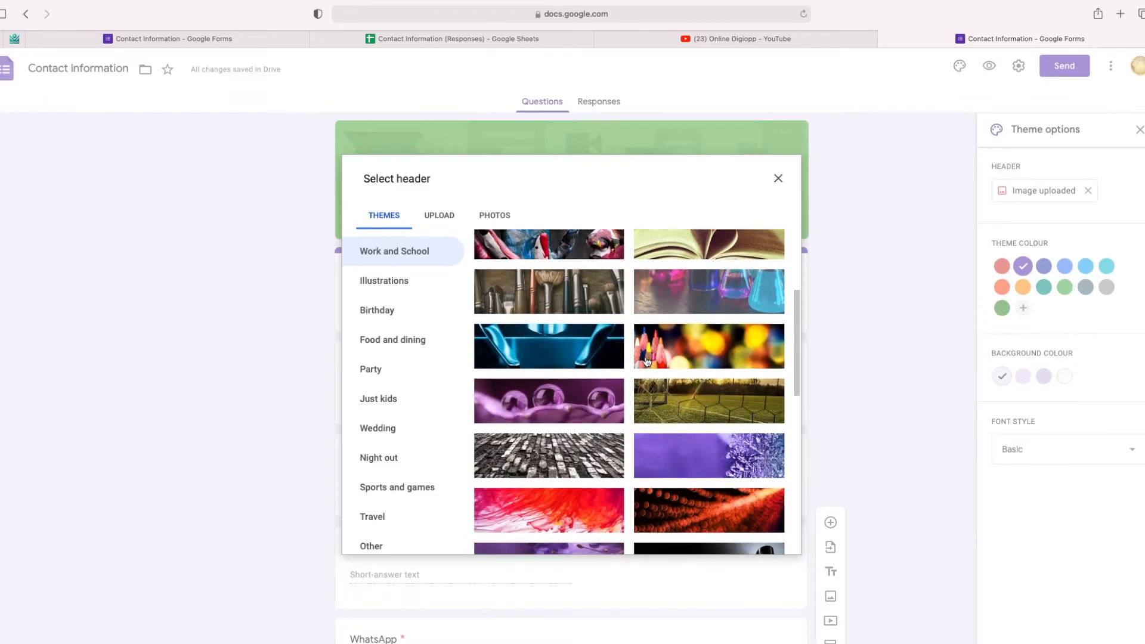
left_click(557, 380)
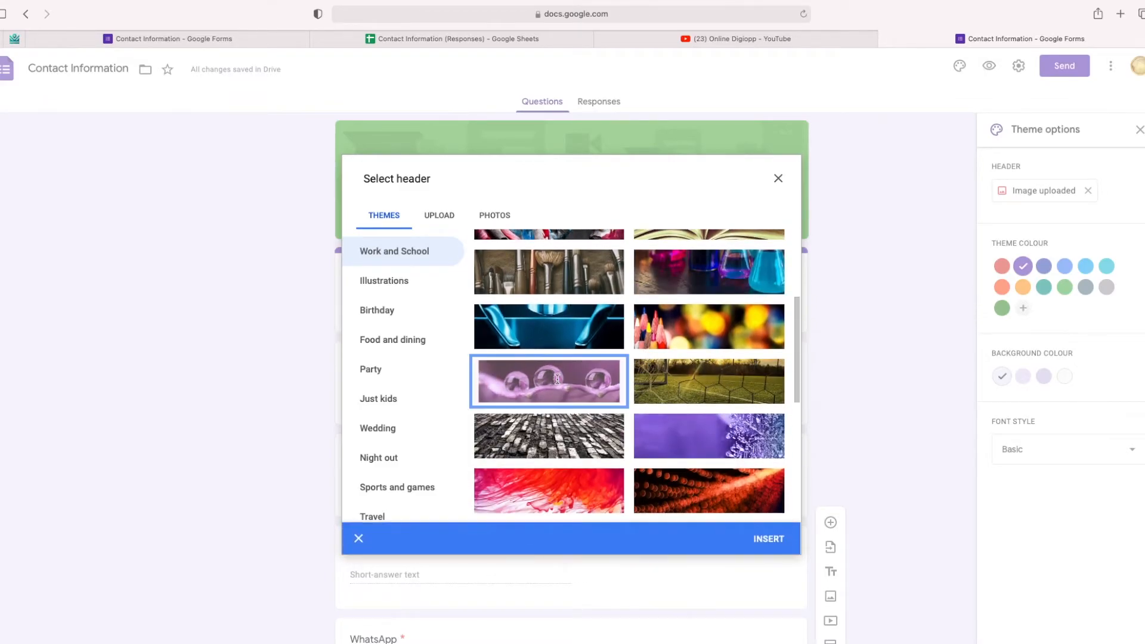
left_click(772, 540)
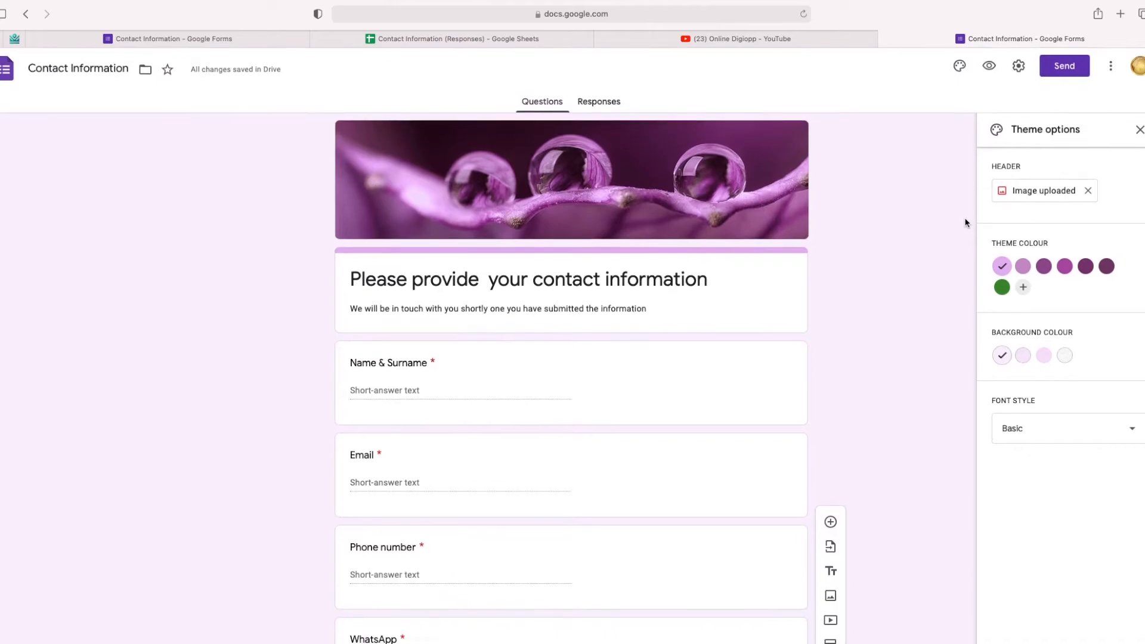
left_click(1135, 433)
left_click(1038, 460)
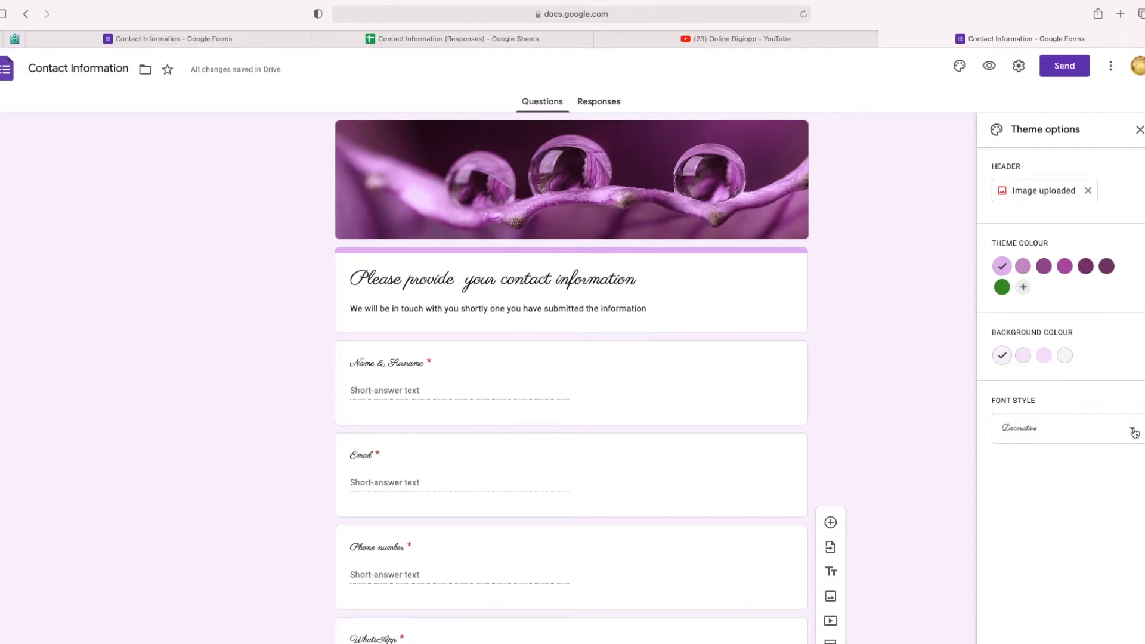
left_click(1134, 432)
left_click(1030, 500)
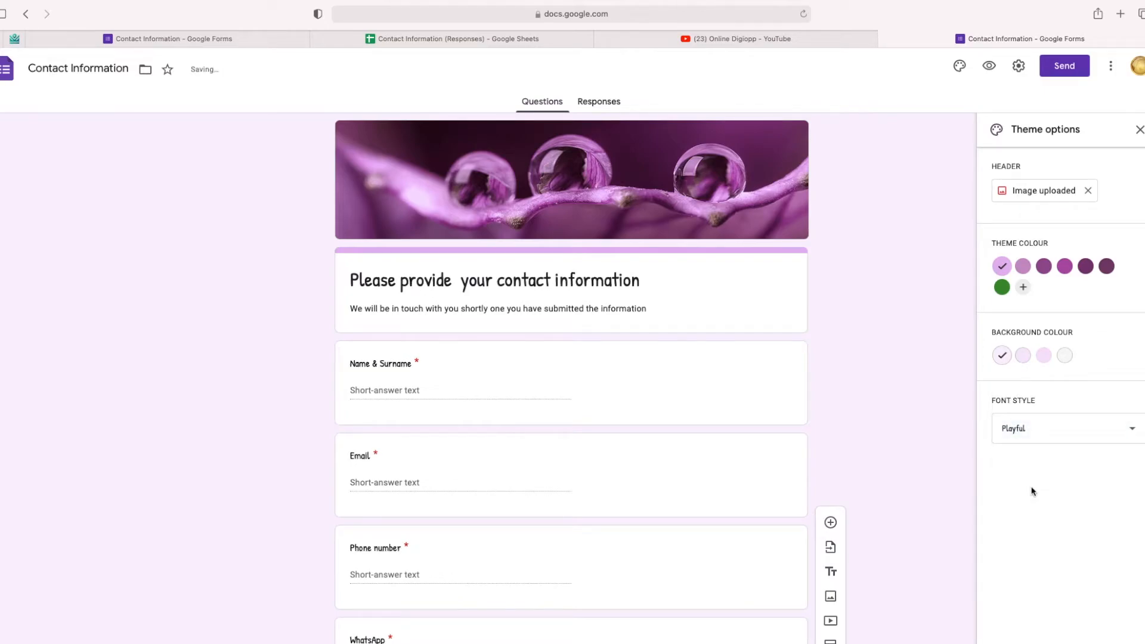
left_click(1132, 430)
left_click(1024, 350)
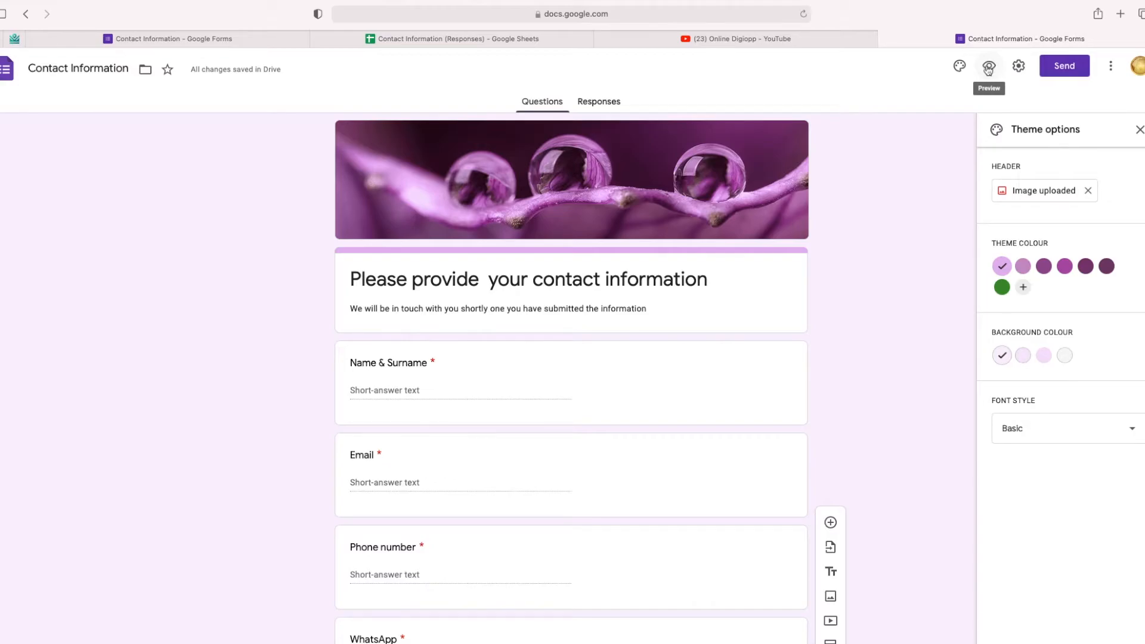
Step: Preview the form and enter the test respondent's name, e-mail address and phone number
left_click(989, 68)
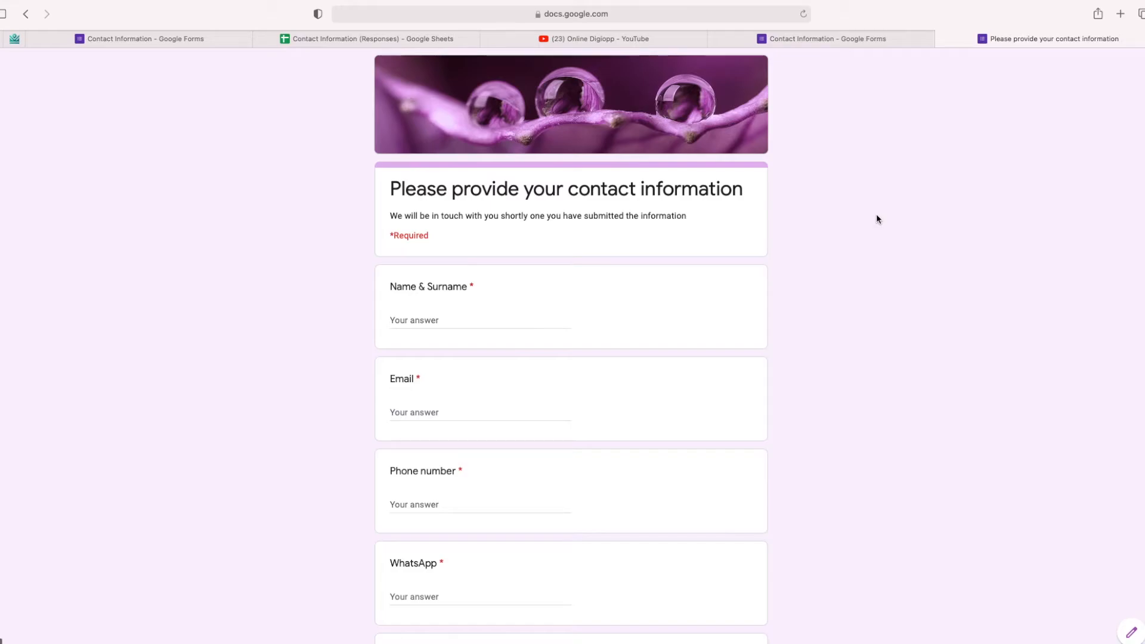
scroll(876, 216, "down", 5)
scroll(876, 219, "down", 3)
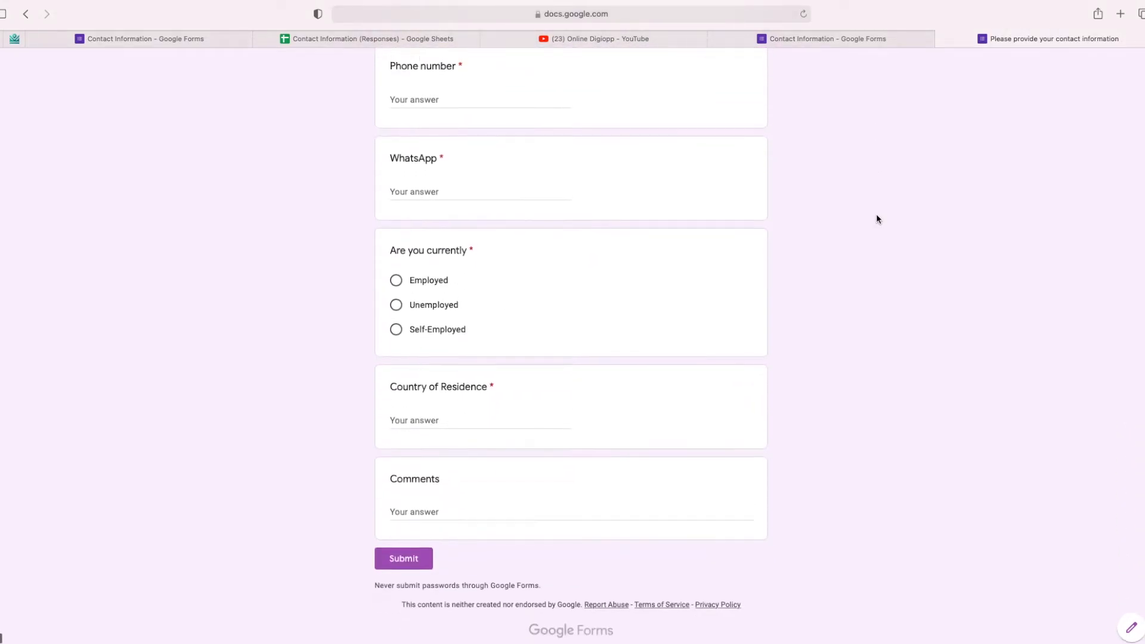
scroll(877, 219, "up", 6)
scroll(876, 219, "up", 2)
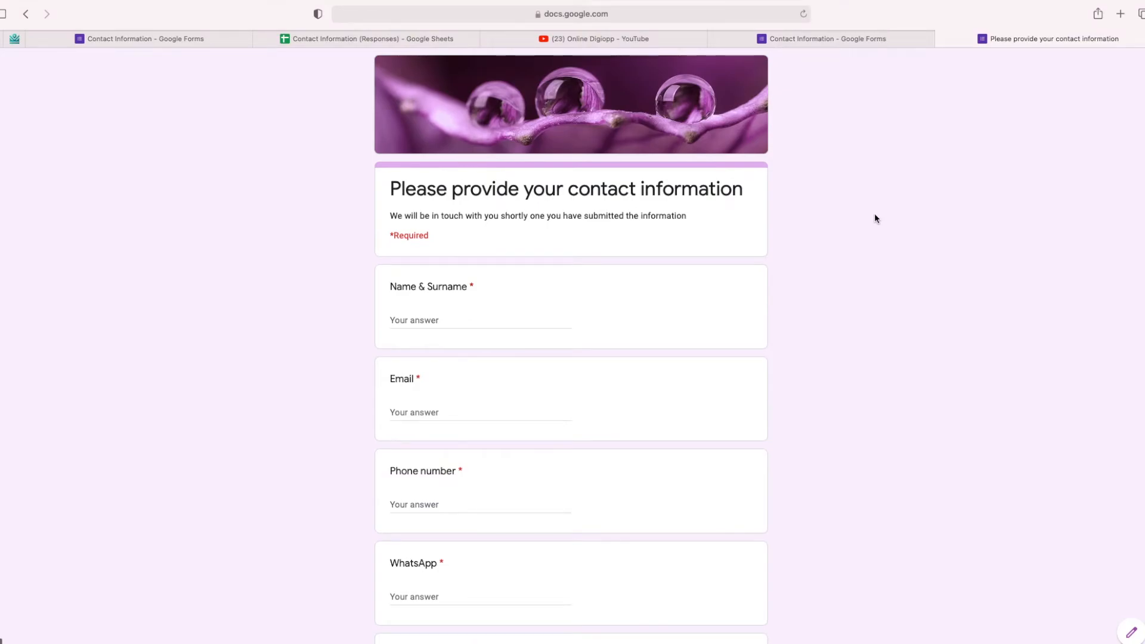
left_click(400, 320)
type("Joe Smith")
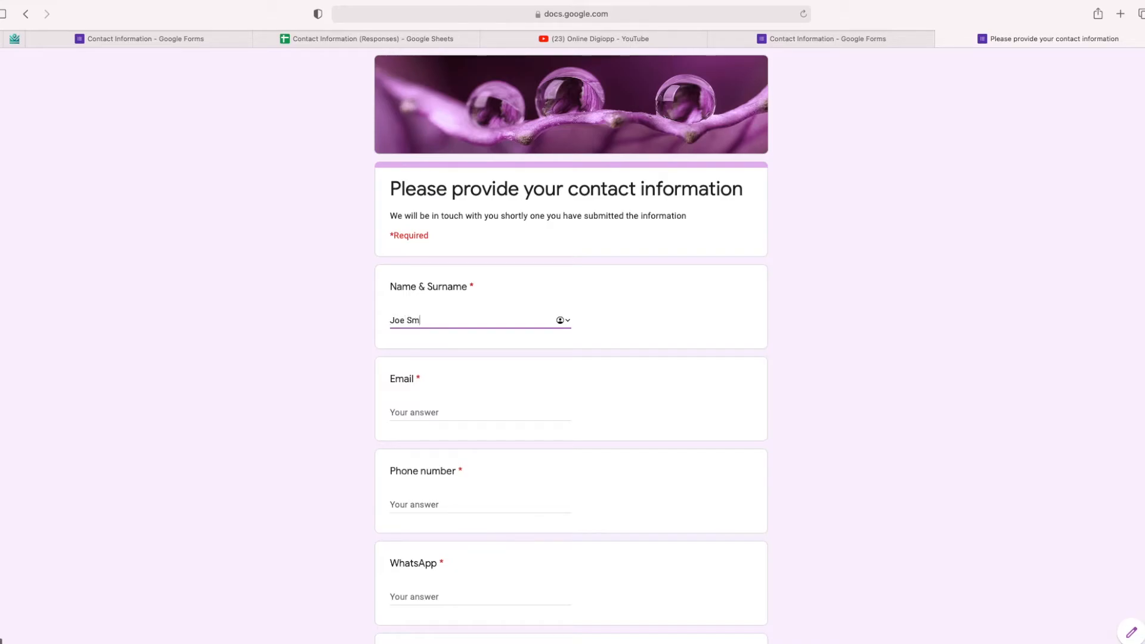
left_click(388, 407)
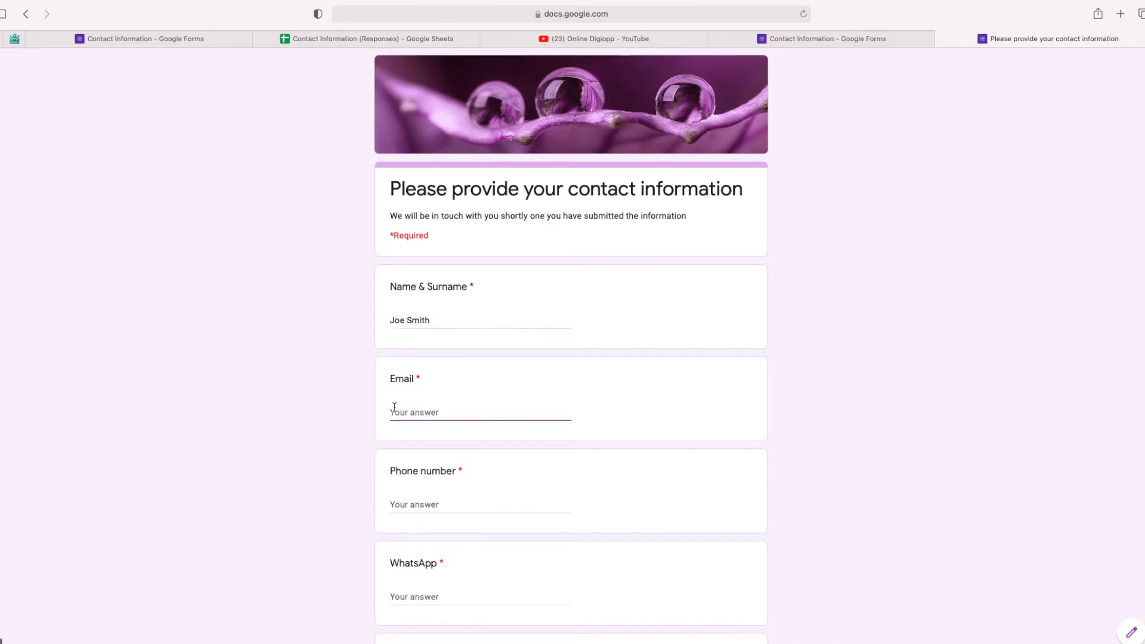
left_click(413, 497)
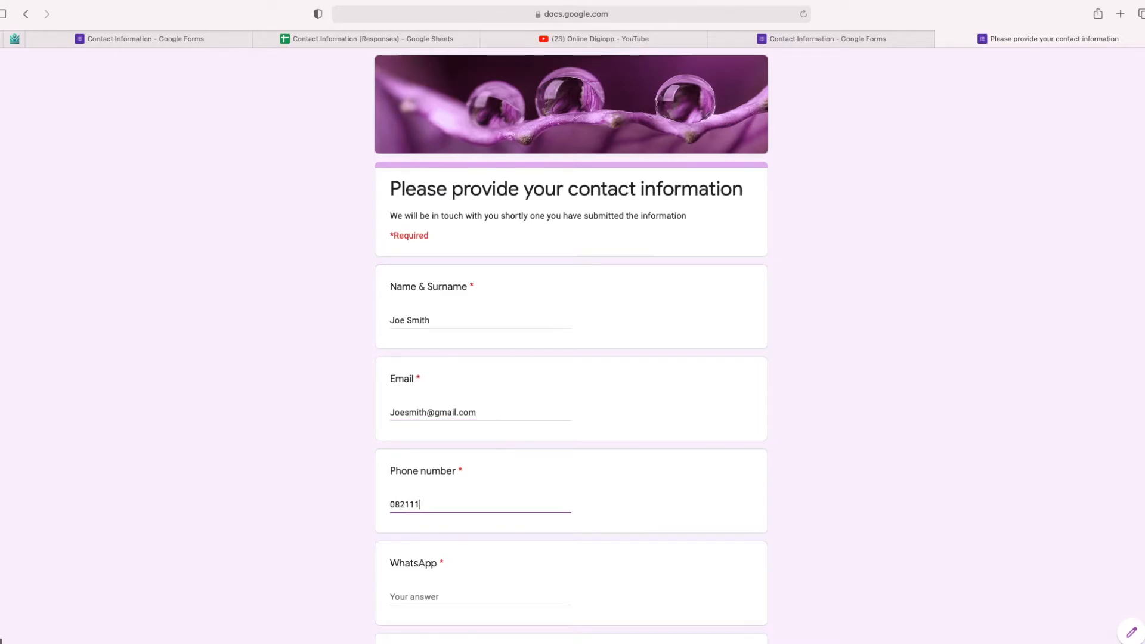
Step: Enter the respondent's WhatsApp number and pick Self-Employed as current status
scroll(402, 550, "down", 1)
left_click(403, 550)
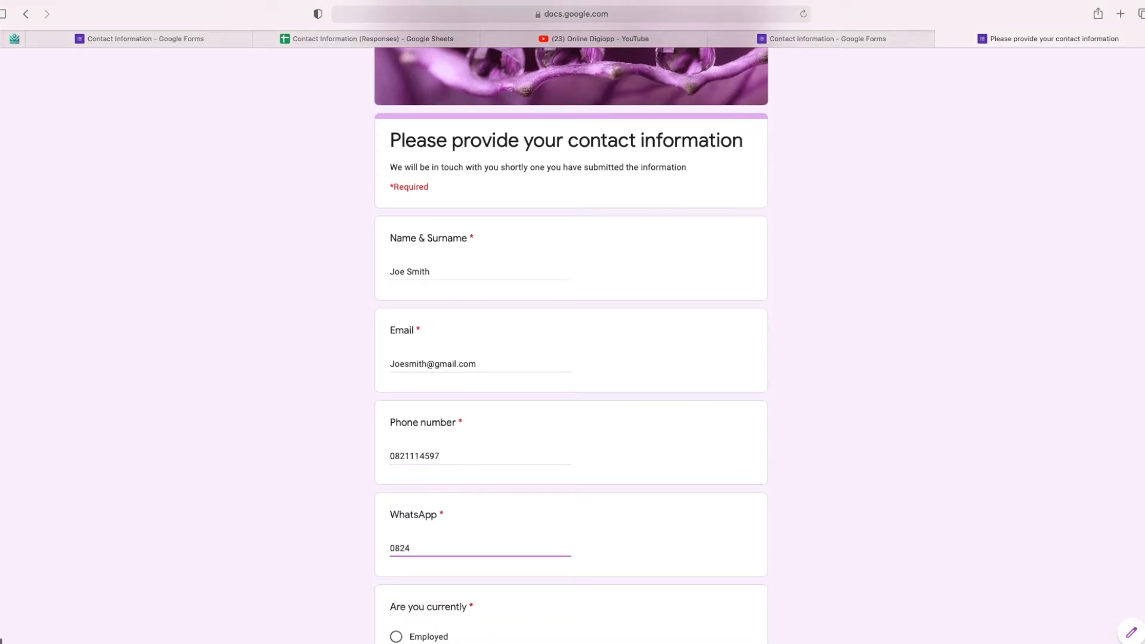
scroll(401, 570, "down", 3)
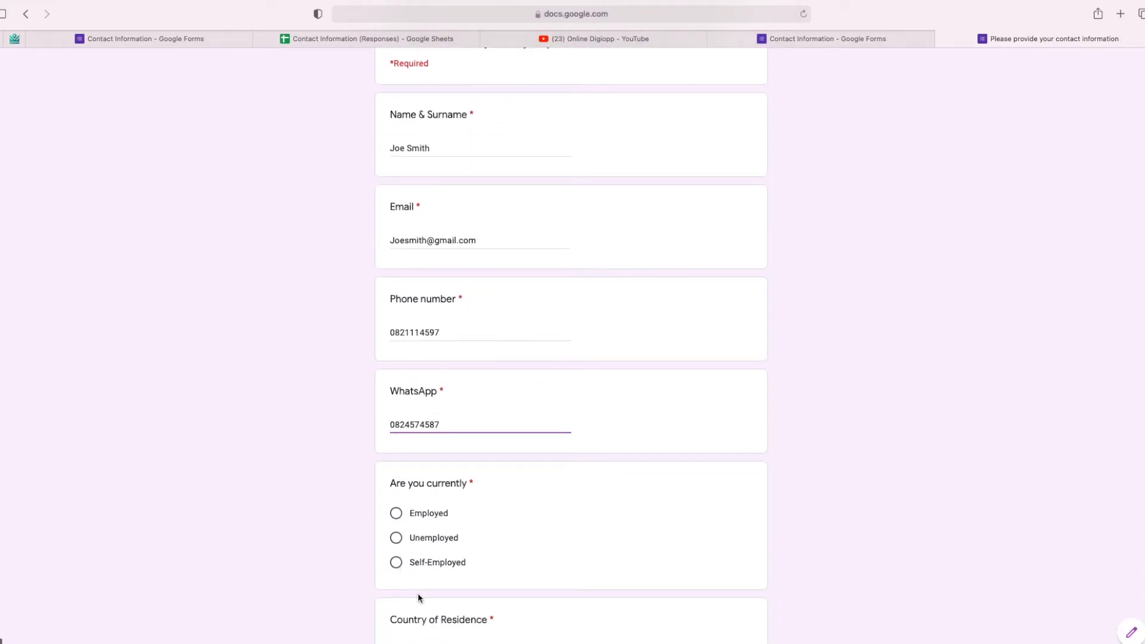
left_click(398, 564)
scroll(524, 542, "down", 3)
Step: Give South Africa as country, comment 'I need more information', and submit the response
left_click(404, 505)
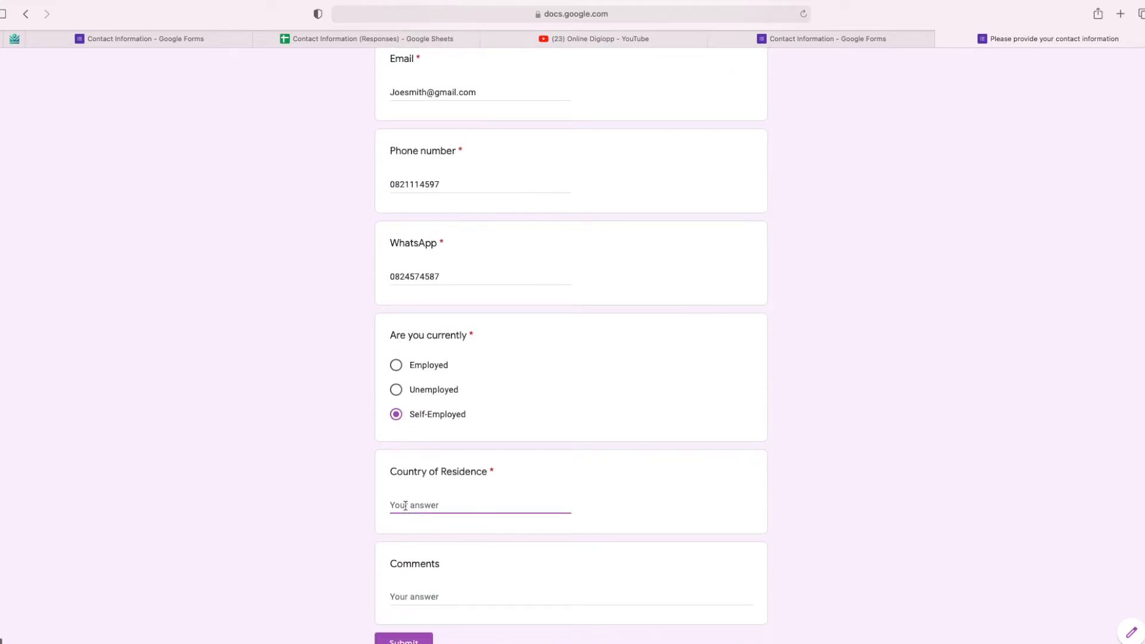
type("South Africa")
scroll(450, 575, "down", 1)
left_click(403, 571)
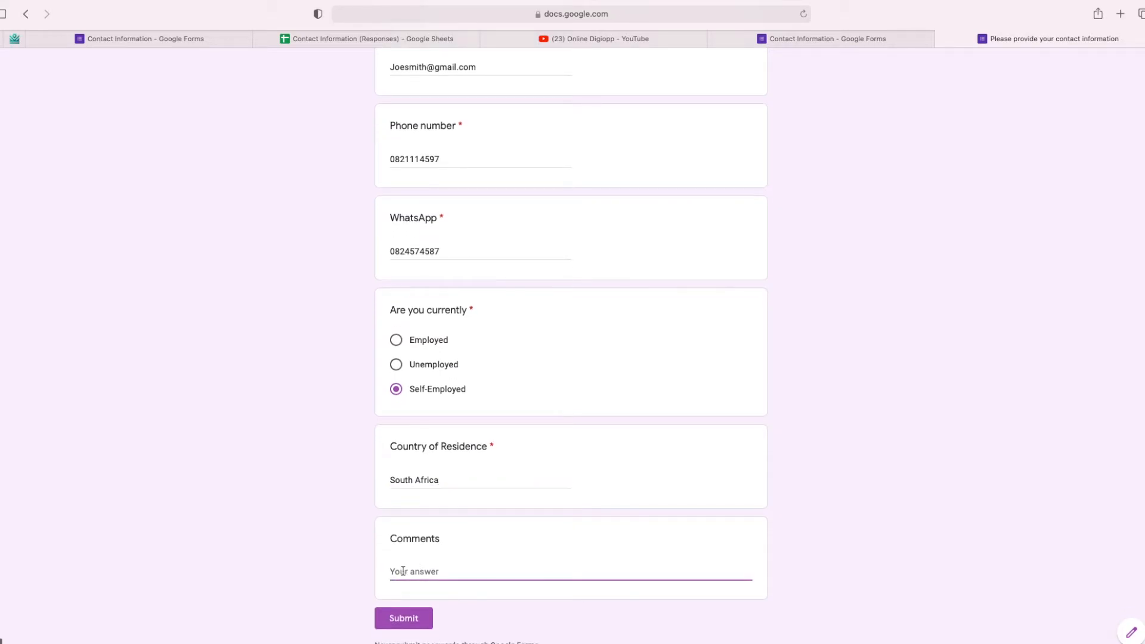
type("I need more infr")
key("BackSpace")
type("ormation")
left_click(402, 624)
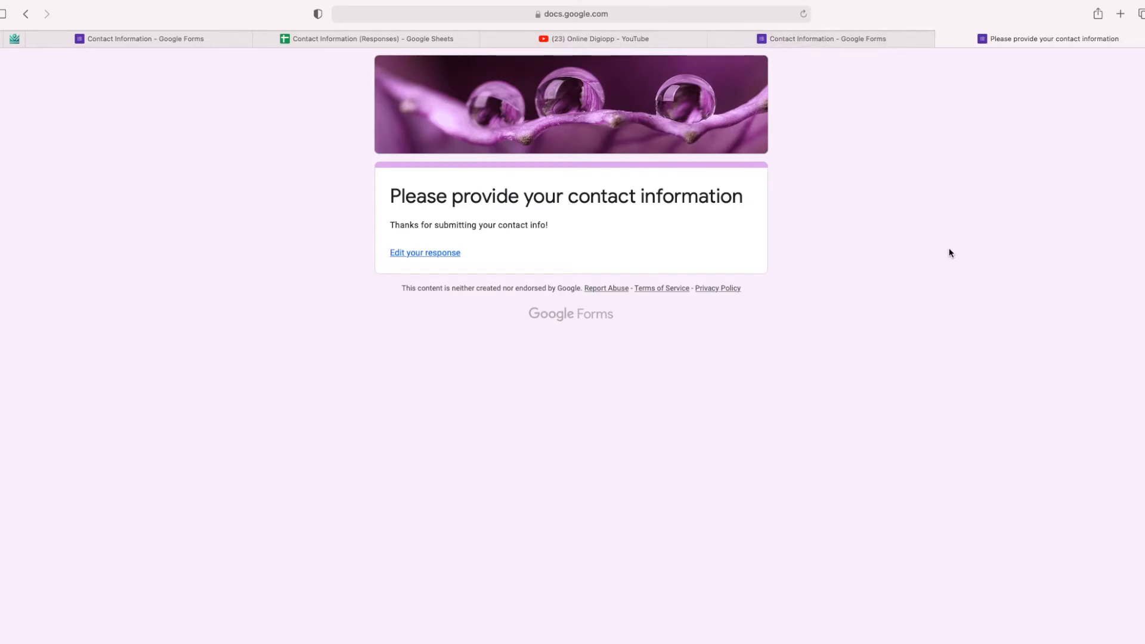
Step: Back in the editor, view the Responses summary showing Self-Employed and South Africa
left_click(872, 40)
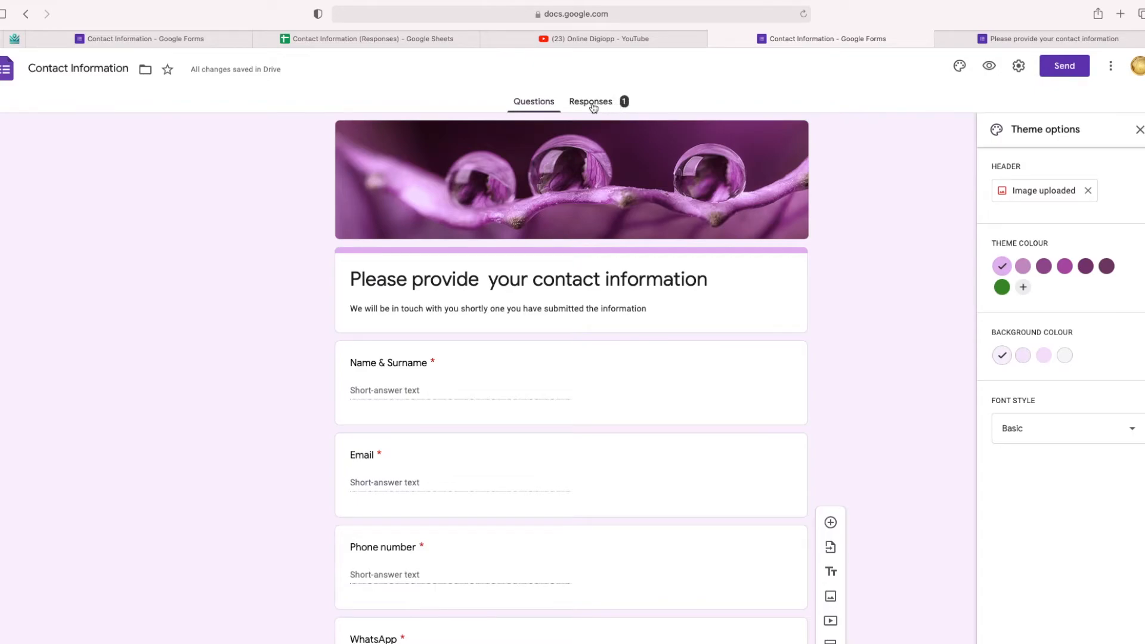
left_click(1138, 131)
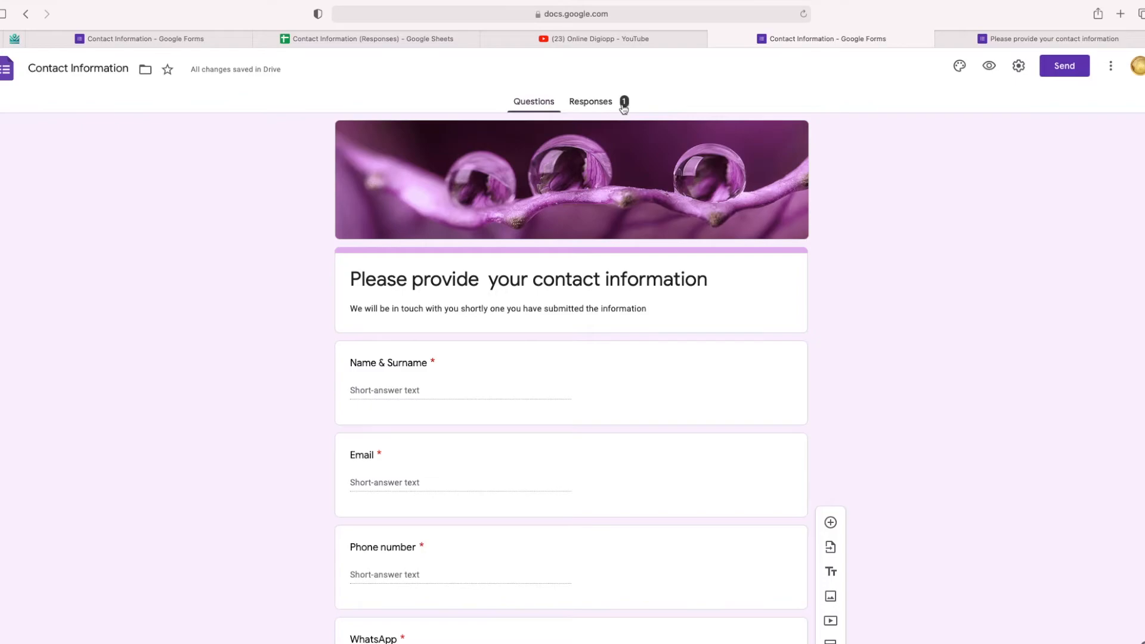
left_click(624, 106)
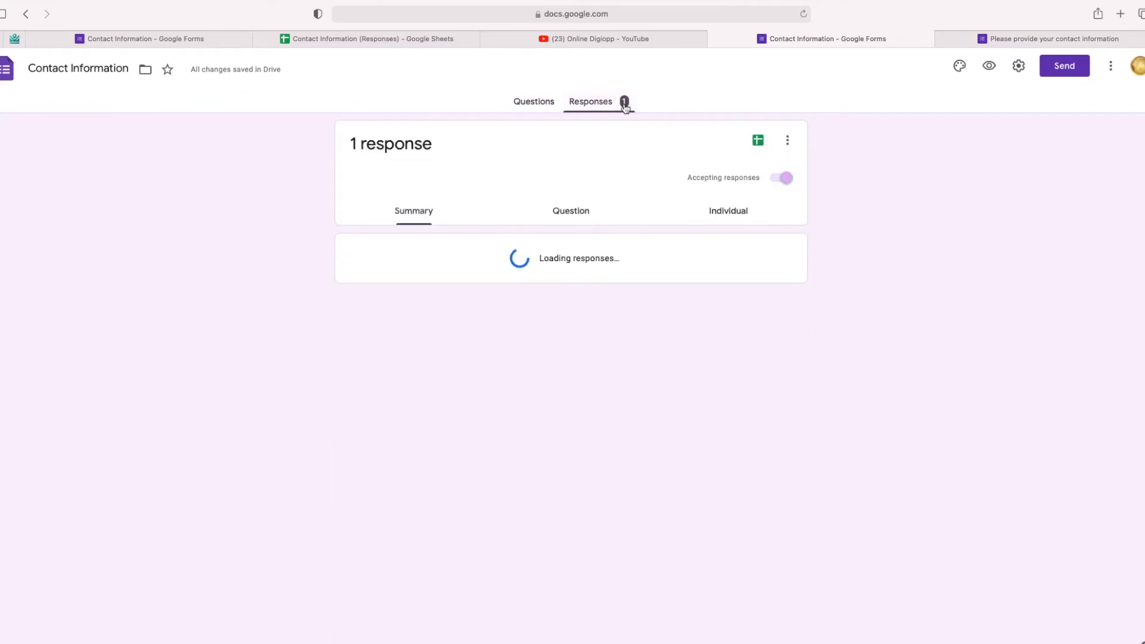
scroll(455, 292, "down", 10)
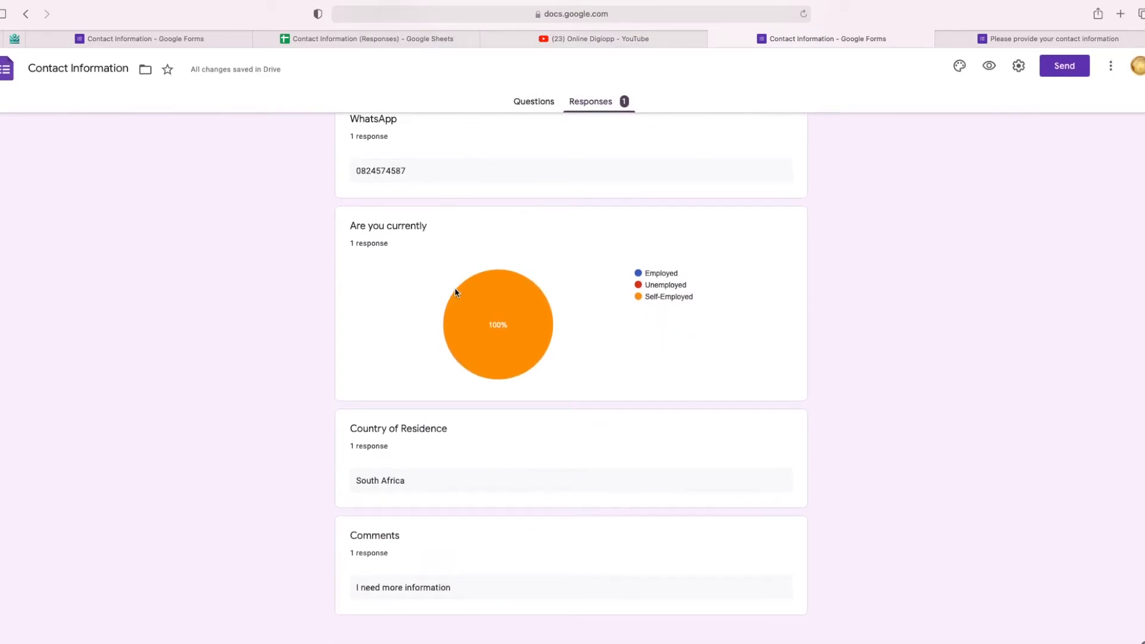
scroll(455, 292, "up", 10)
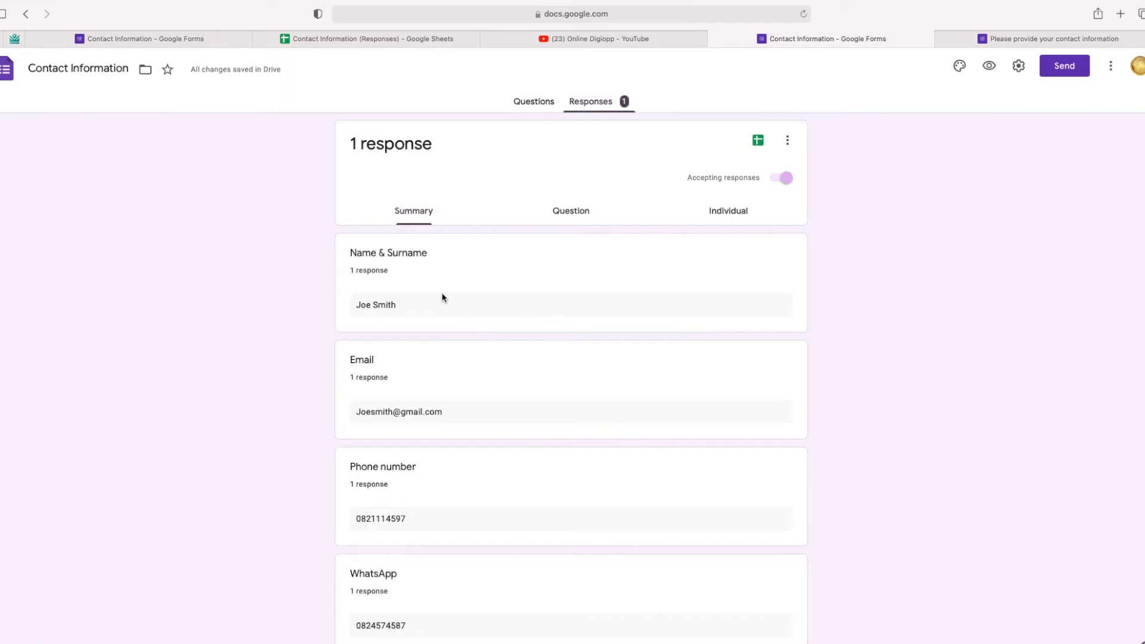
Step: Link responses to a new Contact Information (Responses) spreadsheet and open it in Sheets
left_click(758, 143)
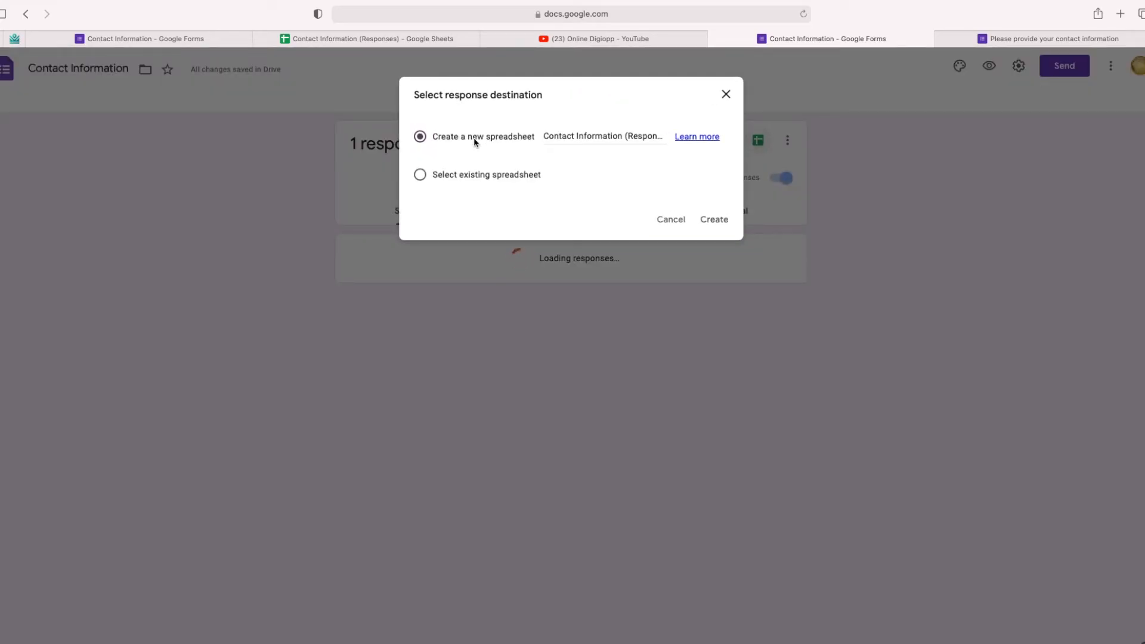
left_click(715, 220)
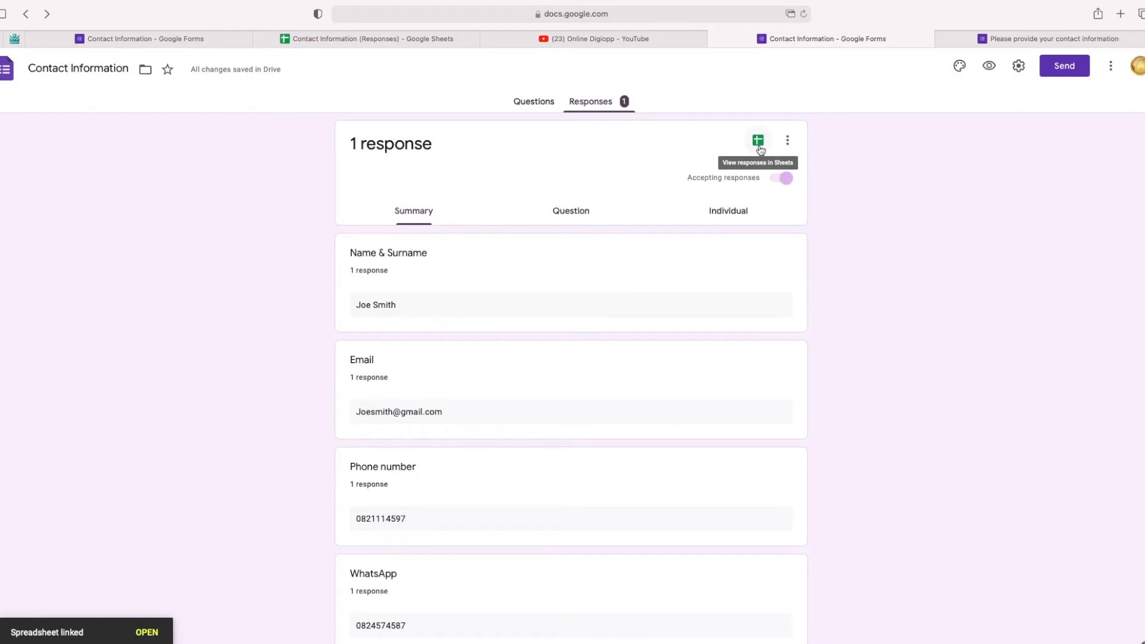
left_click(146, 633)
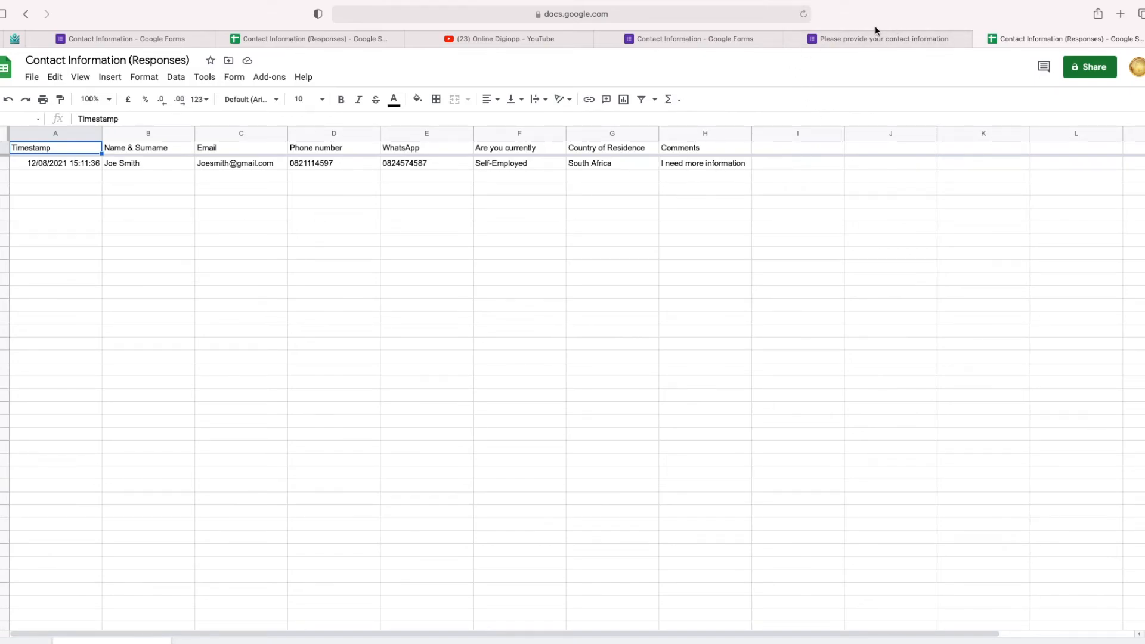
Step: Enable 'Get email notifications for new responses' from the responses options menu and verify it
left_click(667, 38)
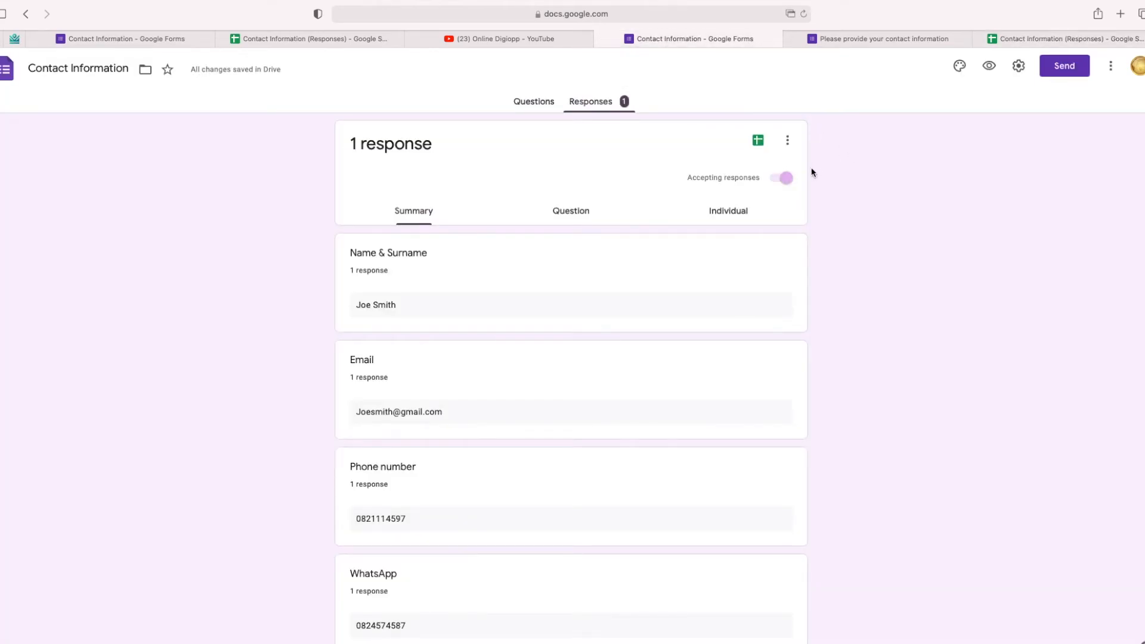
left_click(787, 142)
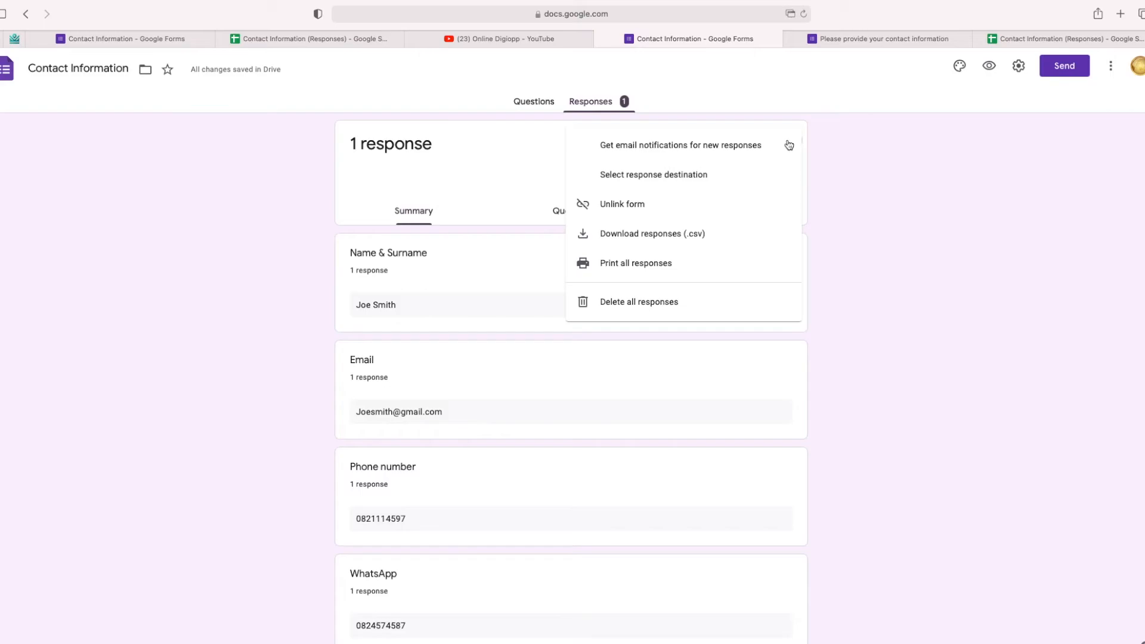
left_click(607, 154)
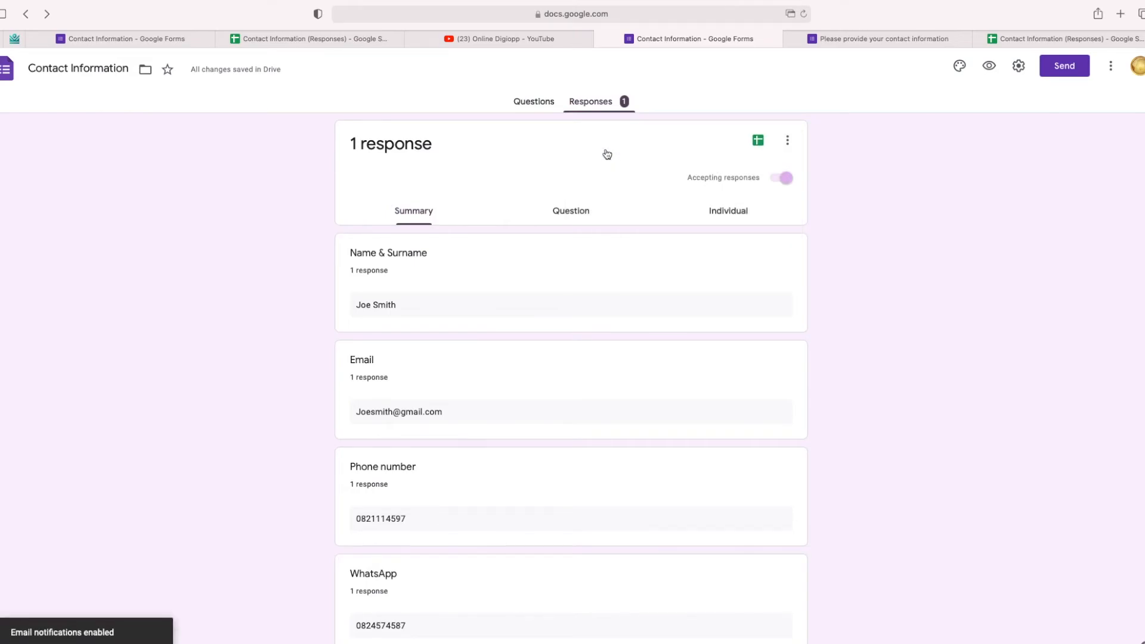
left_click(787, 140)
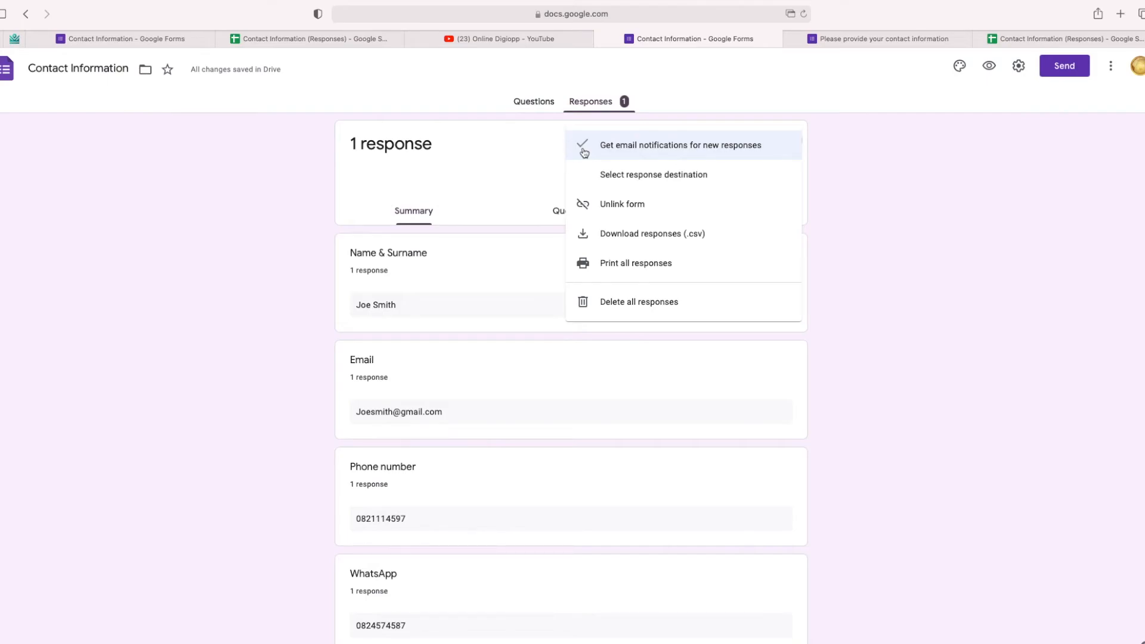
left_click(888, 213)
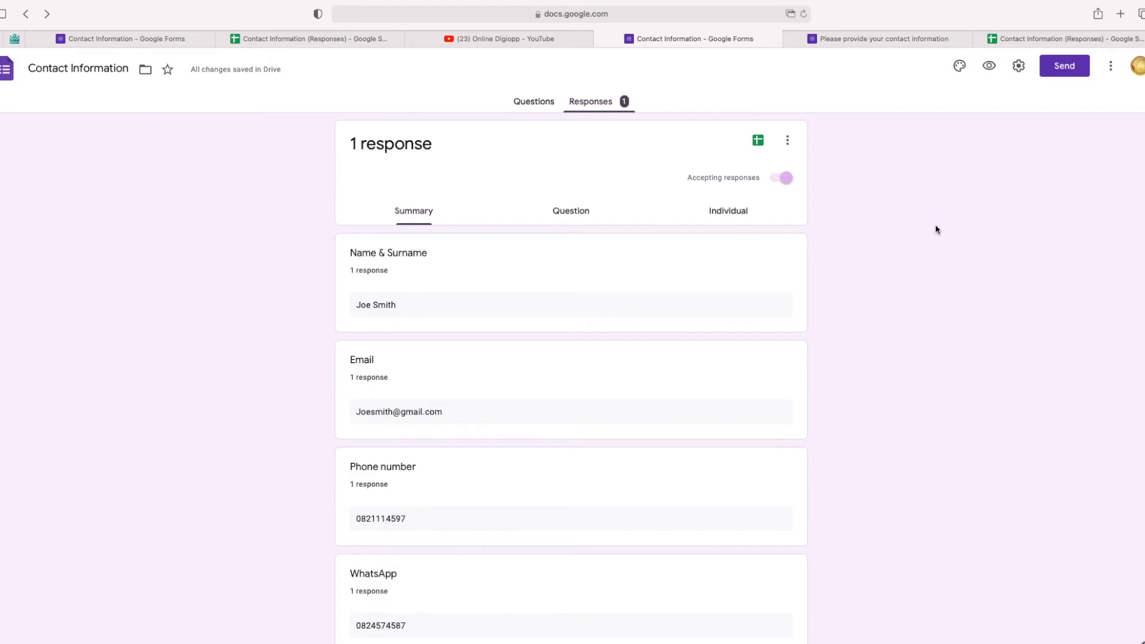
Step: Copy the form's shortened forms.gle link from the Send dialog's Link option, then close it
left_click(1064, 68)
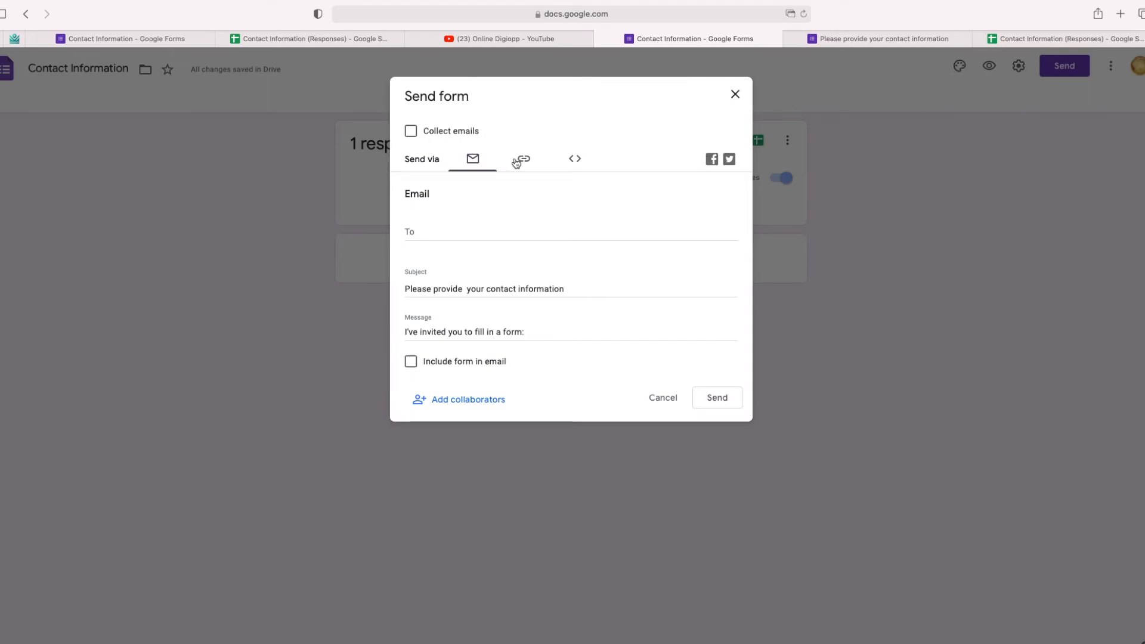
left_click(523, 159)
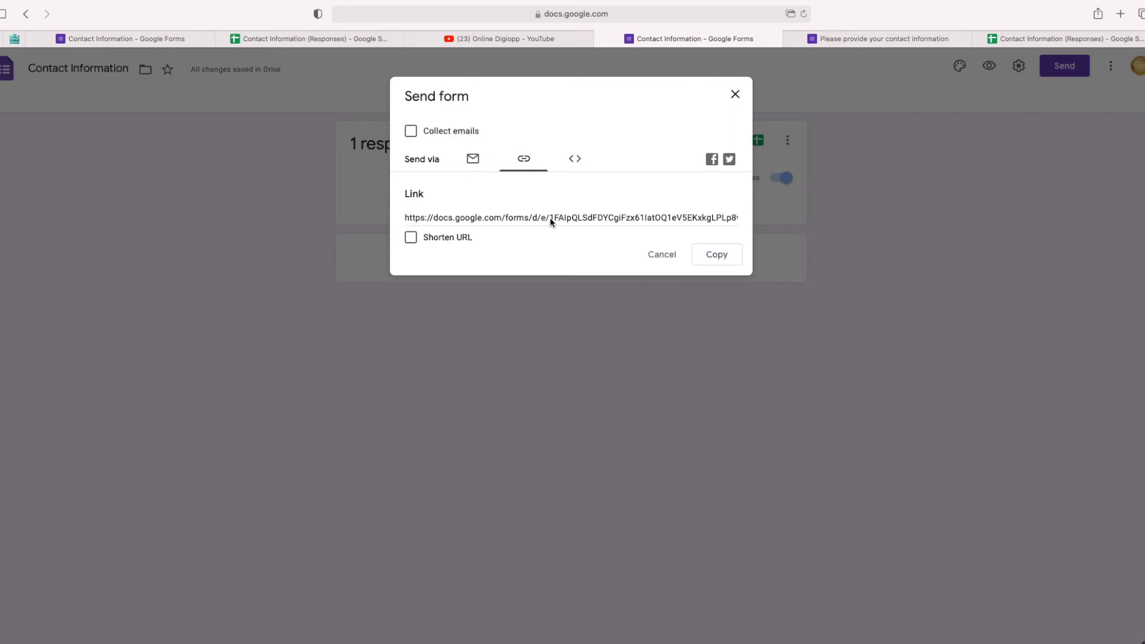
left_click(411, 238)
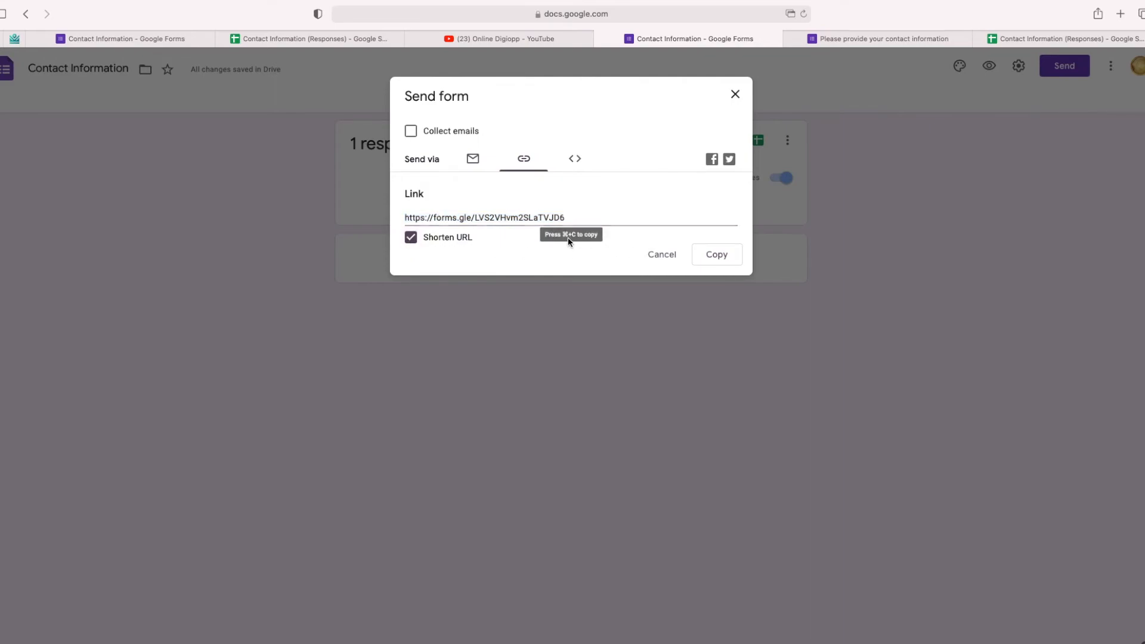
left_click(411, 238)
left_click(411, 238)
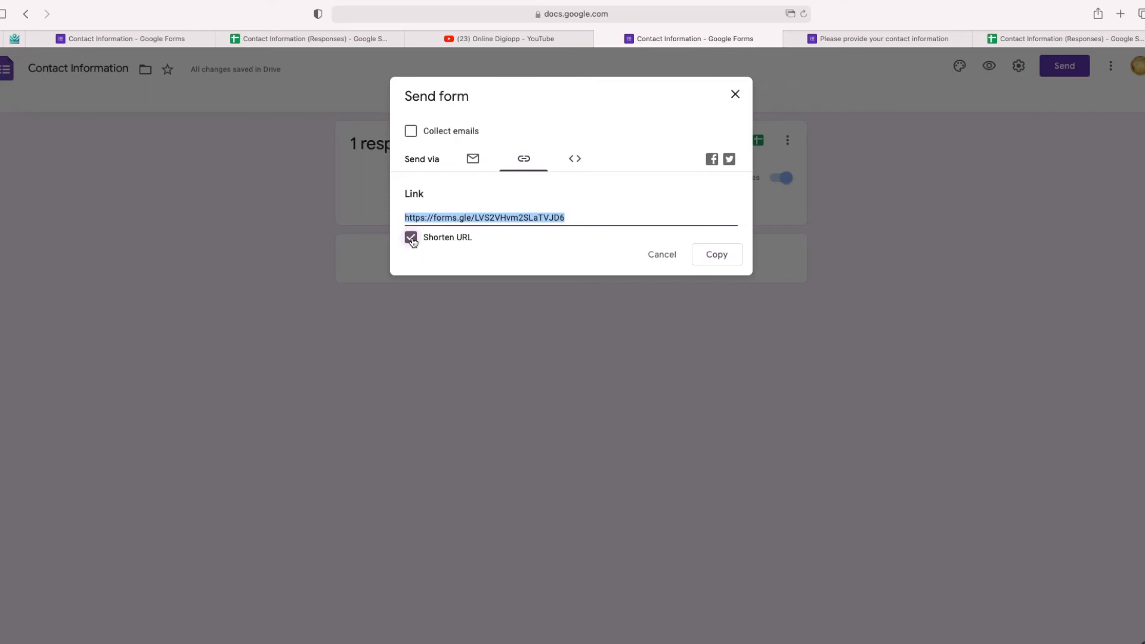
right_click(544, 218)
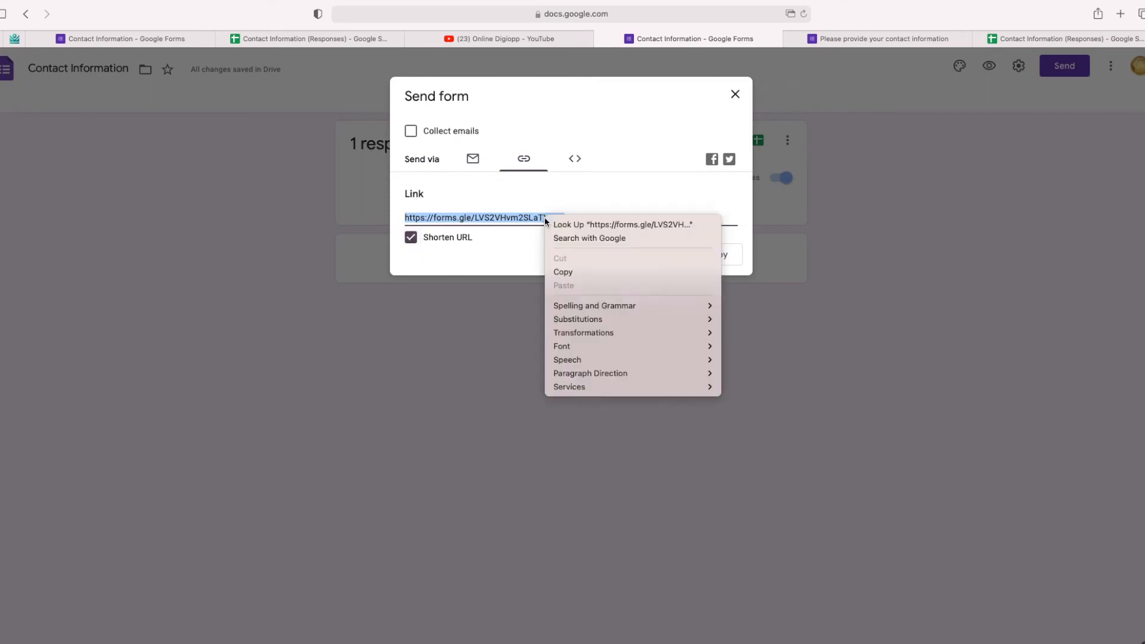
left_click(559, 273)
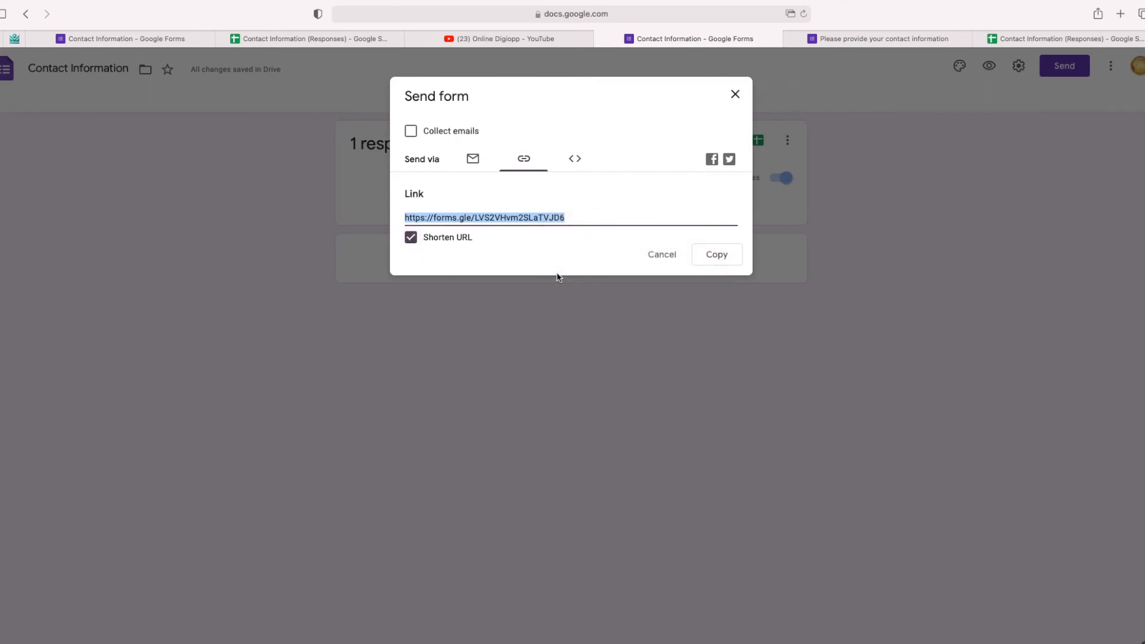
left_click(719, 259)
left_click(735, 94)
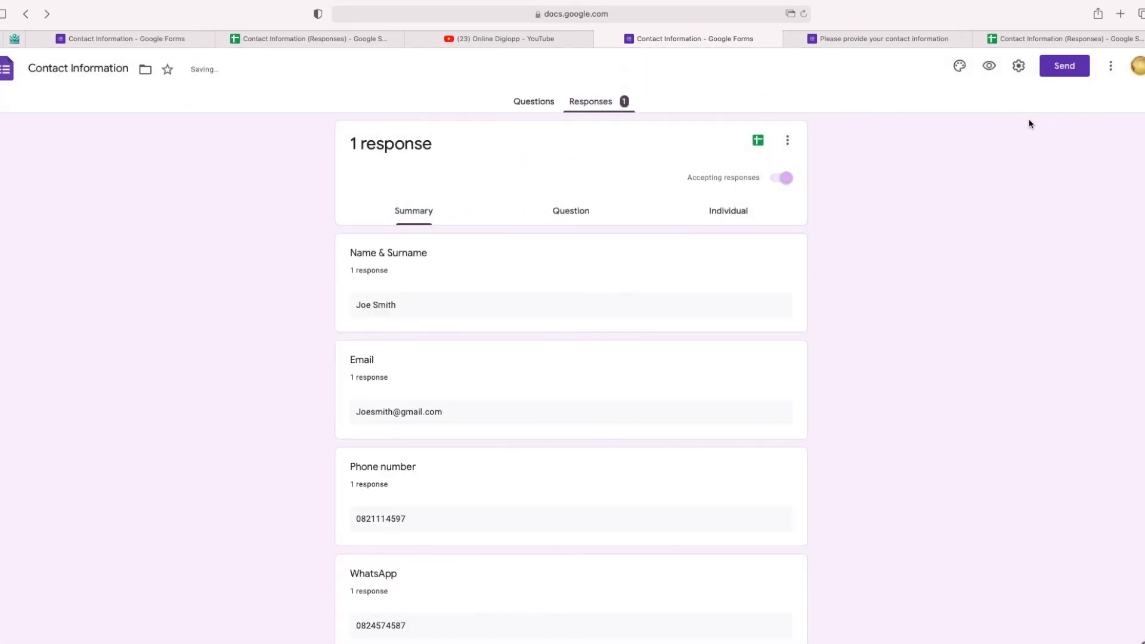
Step: Open the short link in a new Safari tab, then return to the Contact Information form tab
left_click(1120, 14)
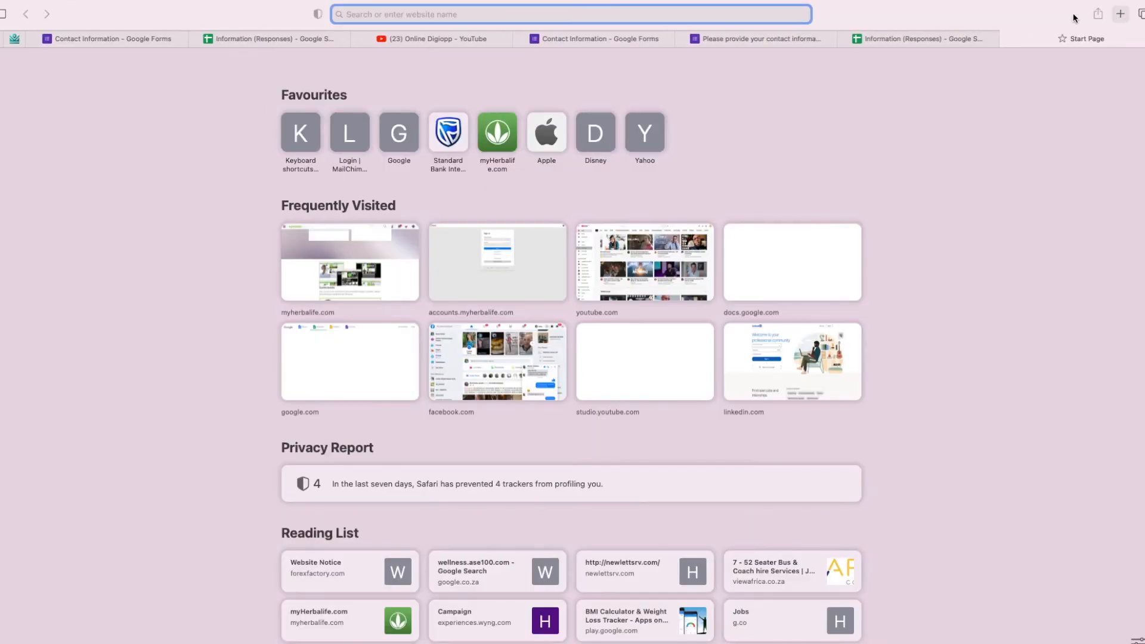
right_click(392, 14)
left_click(405, 50)
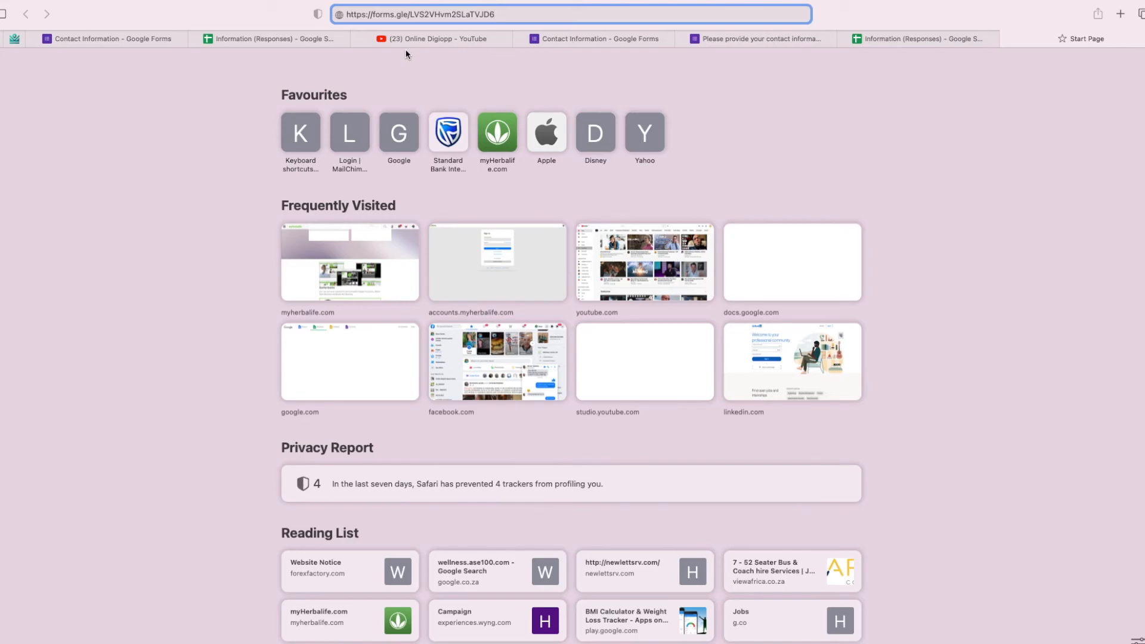
key("Return")
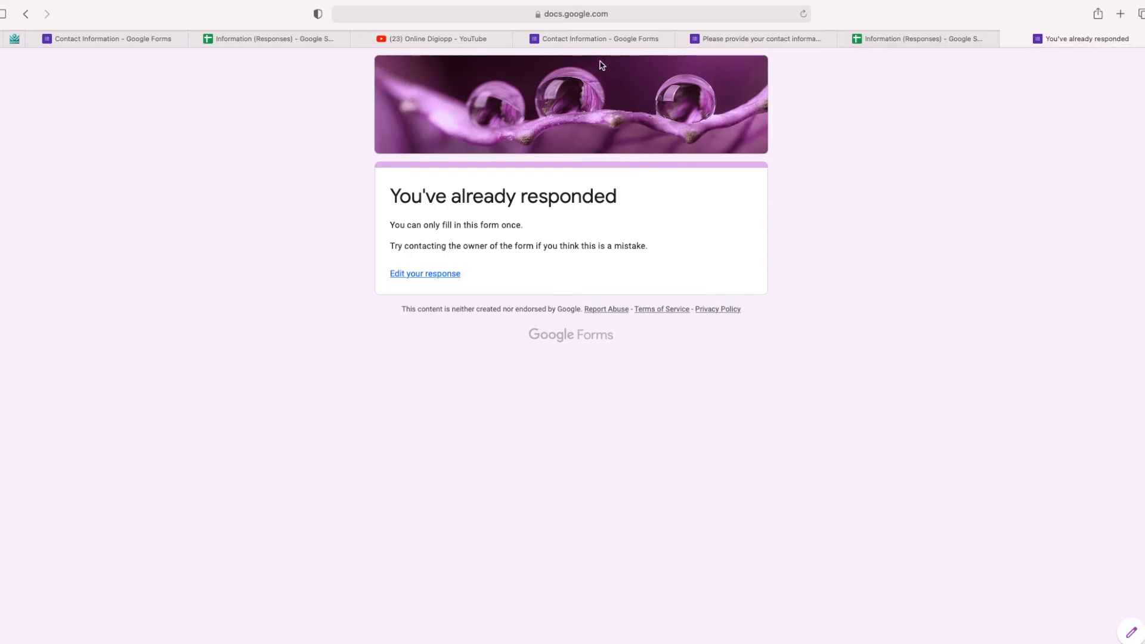
left_click(594, 38)
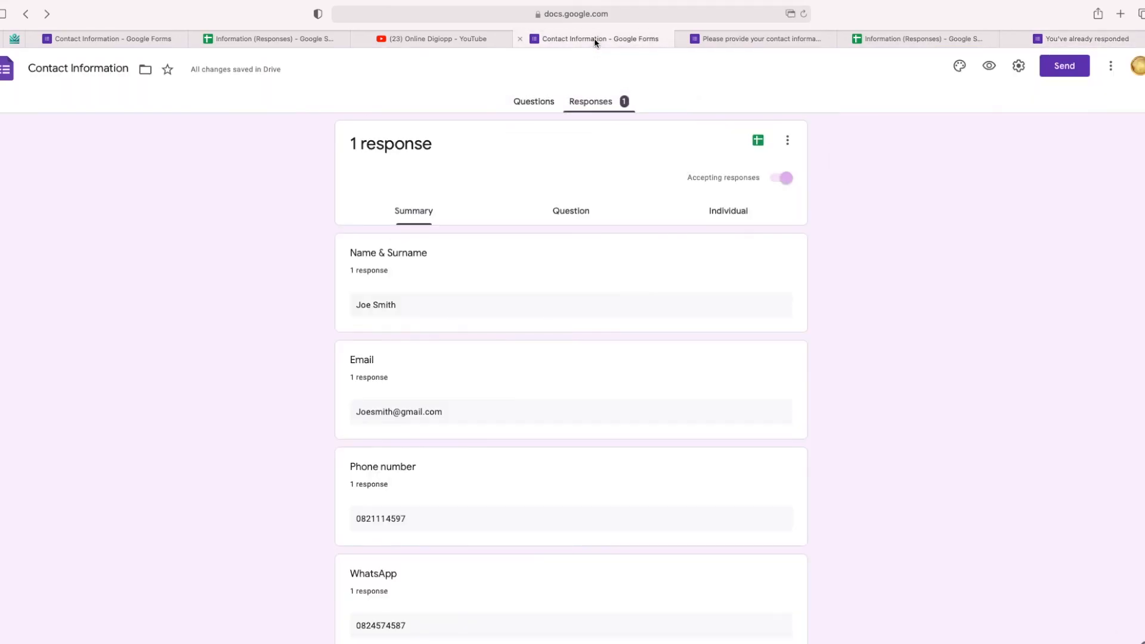
left_click(787, 140)
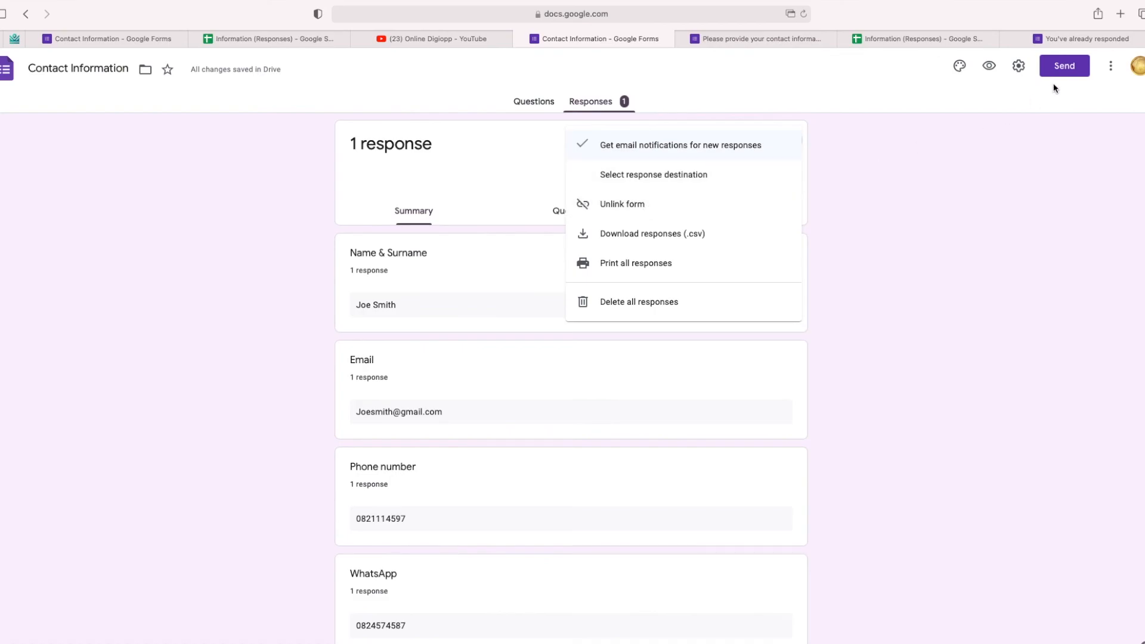
left_click(976, 199)
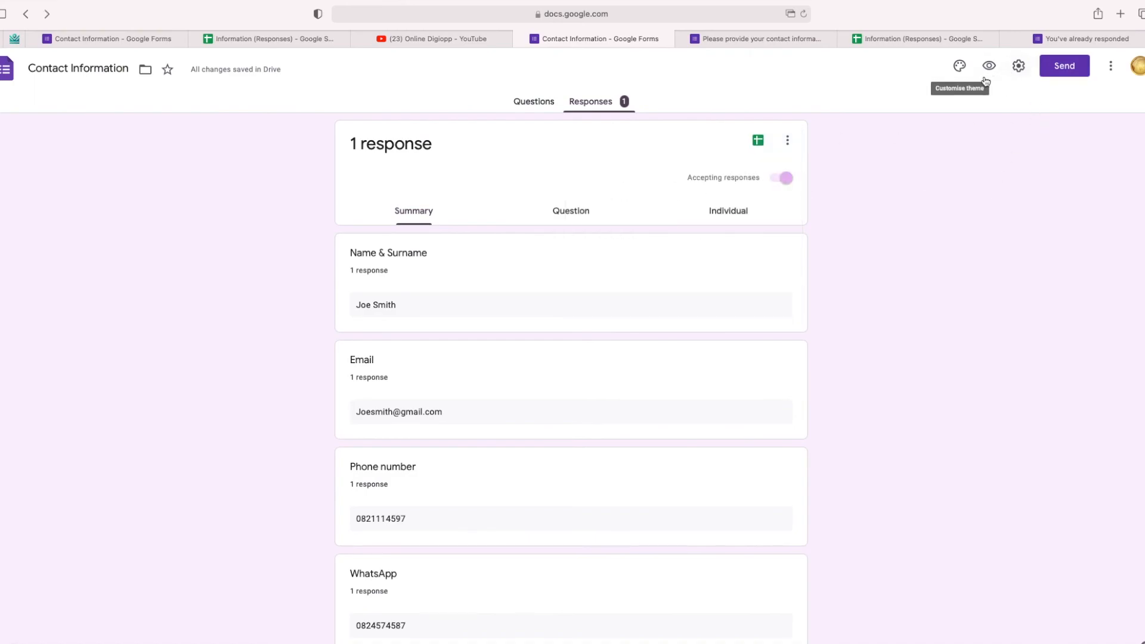
Step: Copy the form's shortened forms.gle link again via Send, Link and Shorten URL
left_click(1064, 66)
left_click(523, 159)
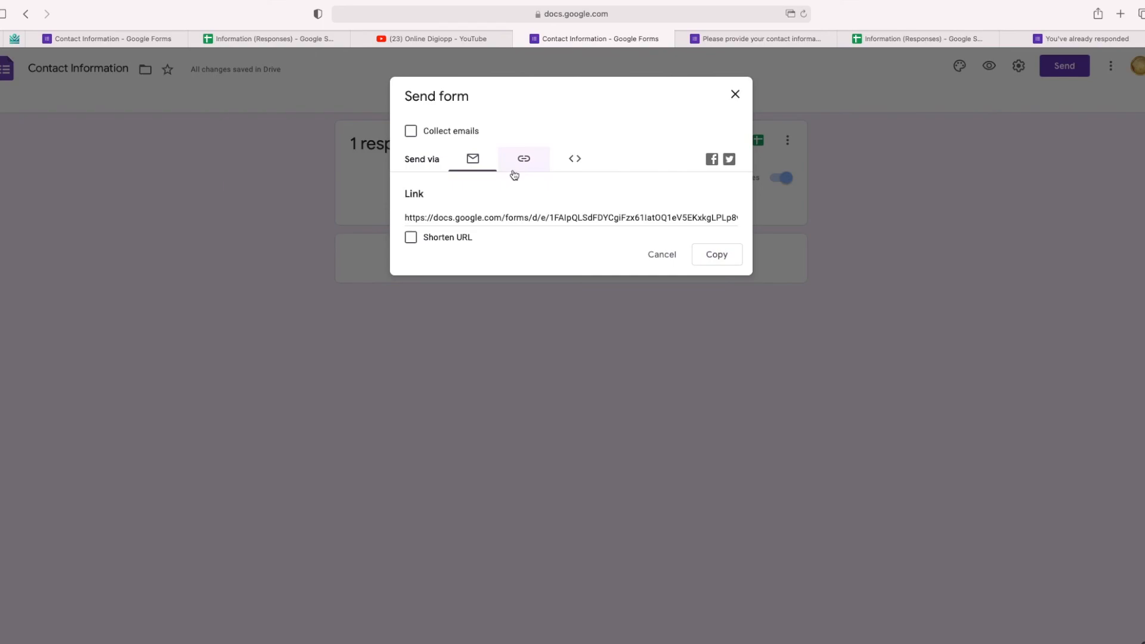
left_click(410, 238)
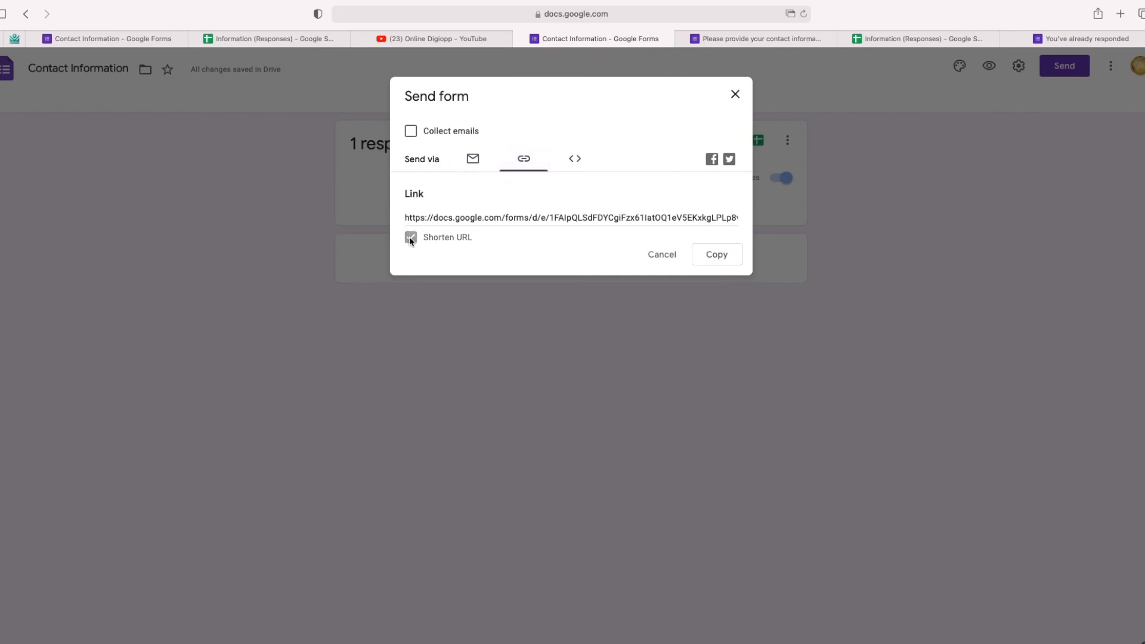
left_click(724, 255)
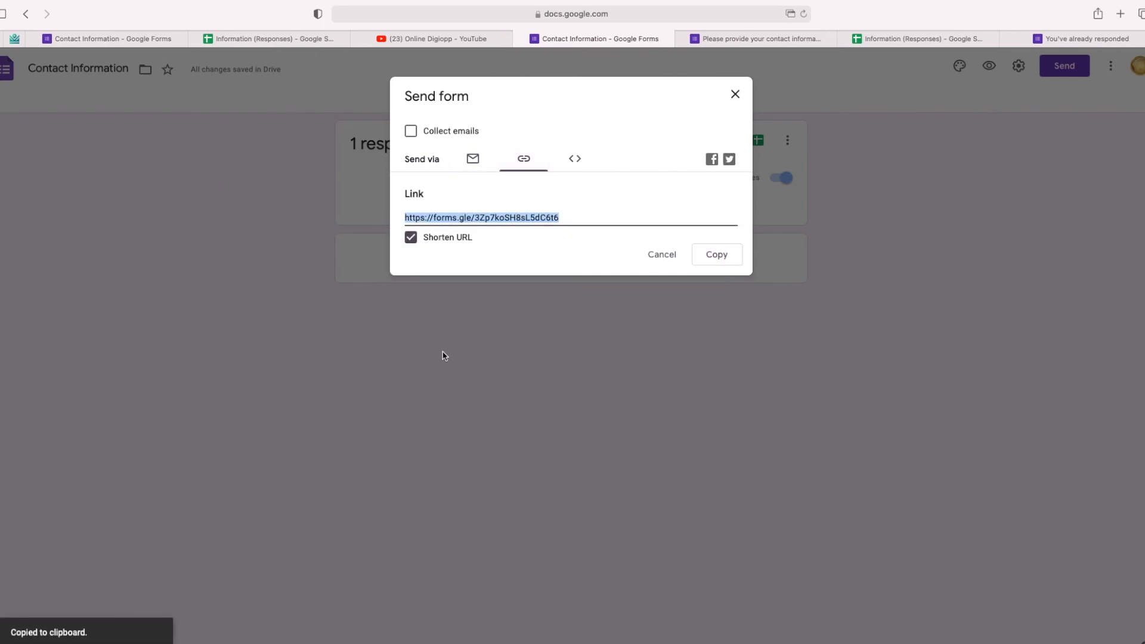